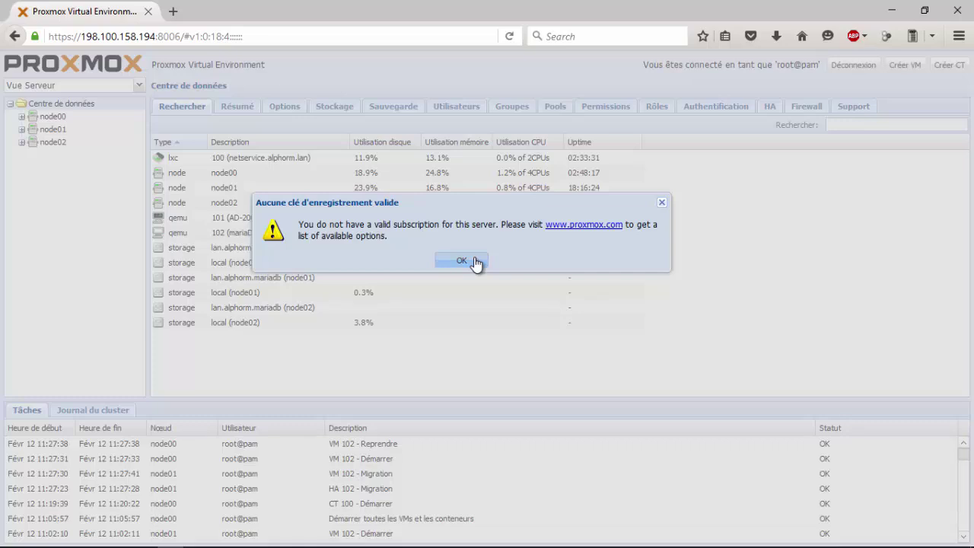
Dismiss the subscription notice, expand node00, node01 and node02 in the resource tree, and shrink the task log area.
{"action": "left_click", "coordinate": [473, 261]}
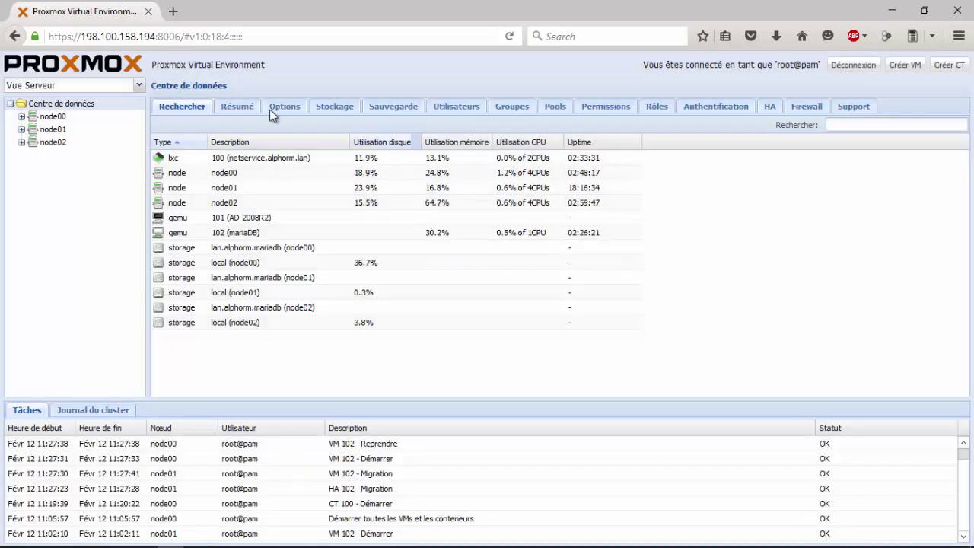
{"action": "left_click", "coordinate": [22, 117]}
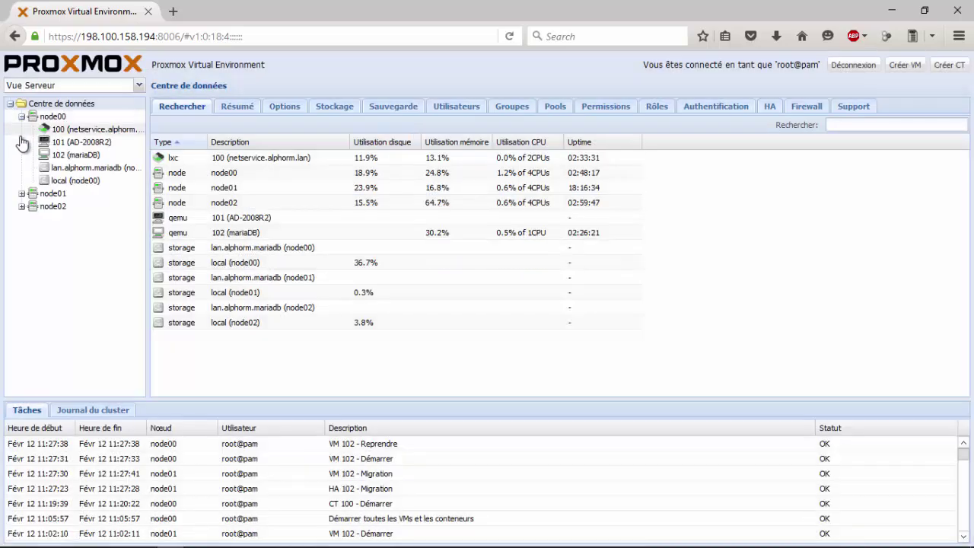
{"action": "left_click", "coordinate": [22, 193]}
{"action": "left_click", "coordinate": [22, 232]}
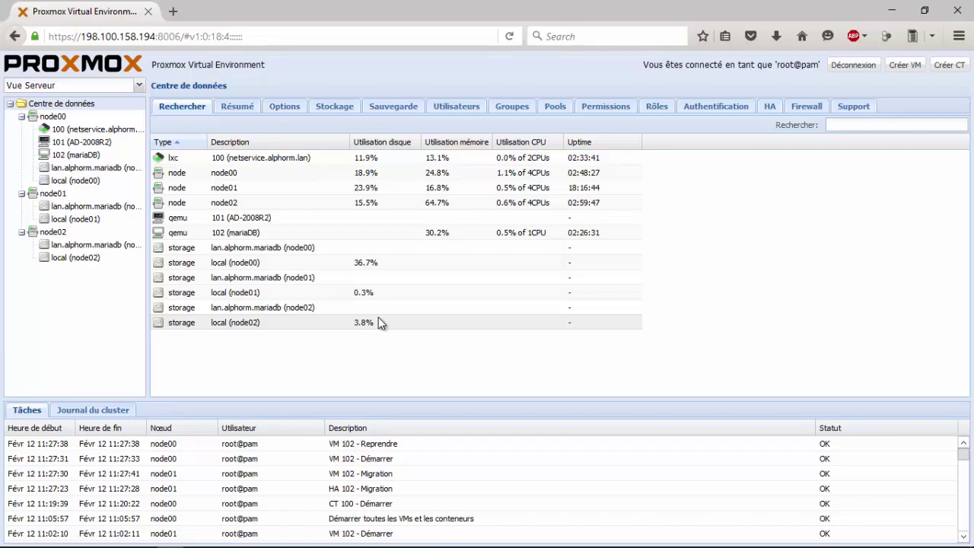
{"action": "left_click_drag", "start_coordinate": [441, 401], "coordinate": [443, 431]}
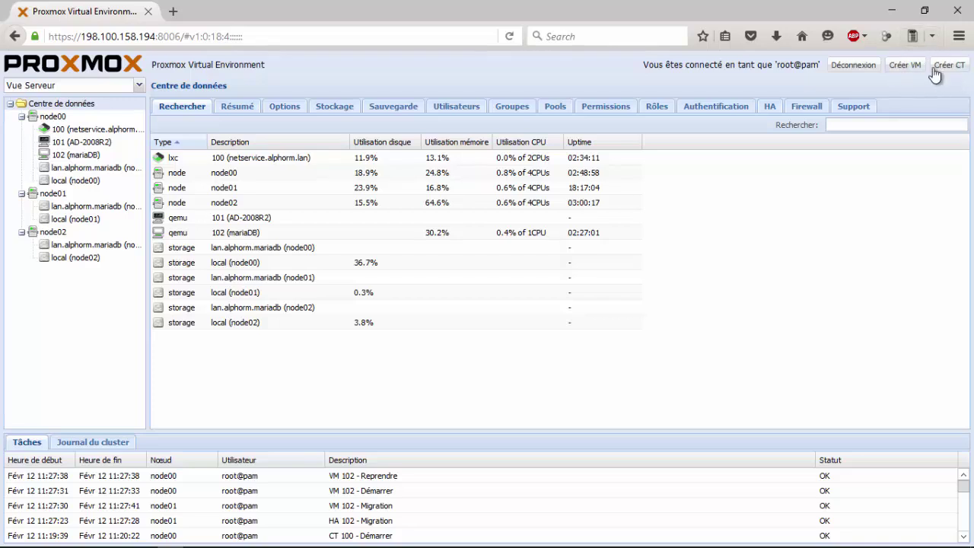
View the resources of node01, return to Centre de données and look over the available resource tree views.
{"action": "left_click", "coordinate": [55, 194]}
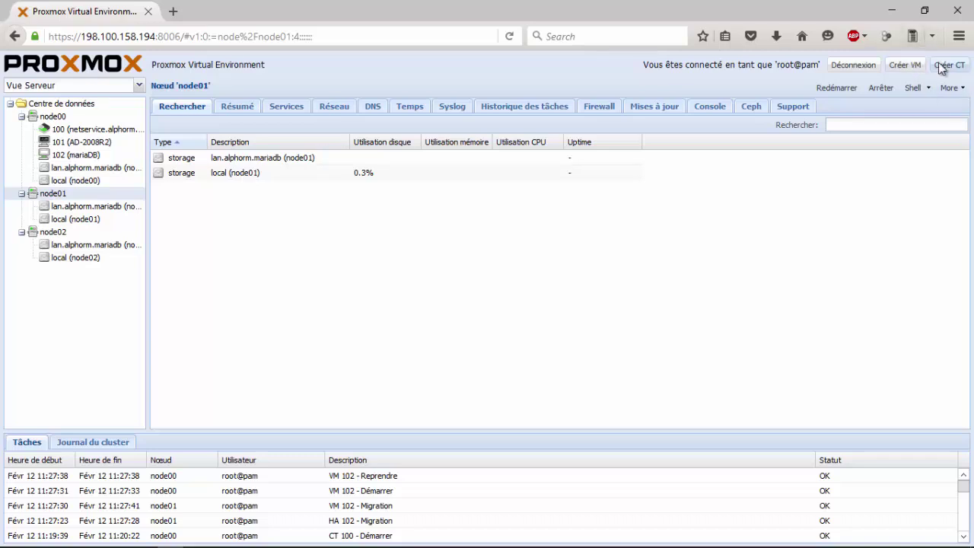
{"action": "left_click", "coordinate": [64, 105]}
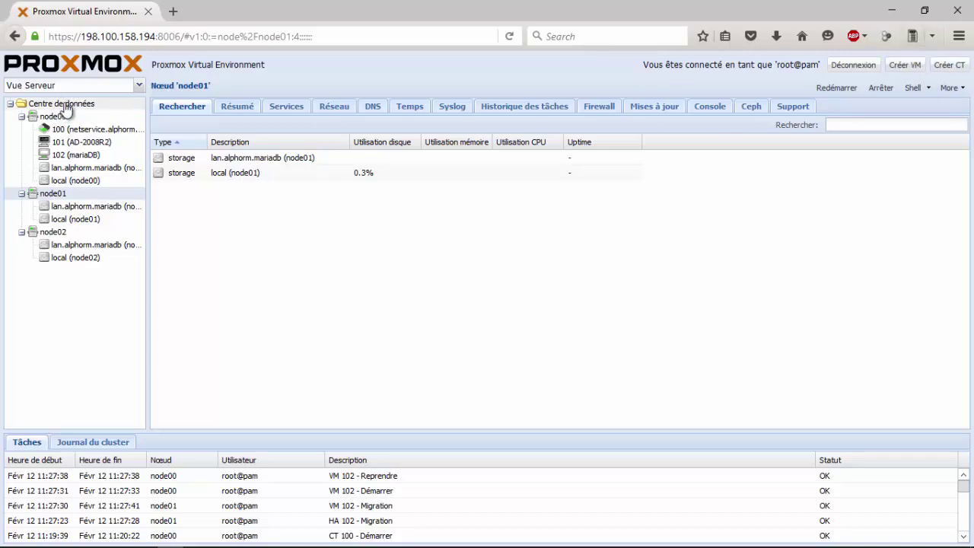
{"action": "left_click", "coordinate": [140, 86]}
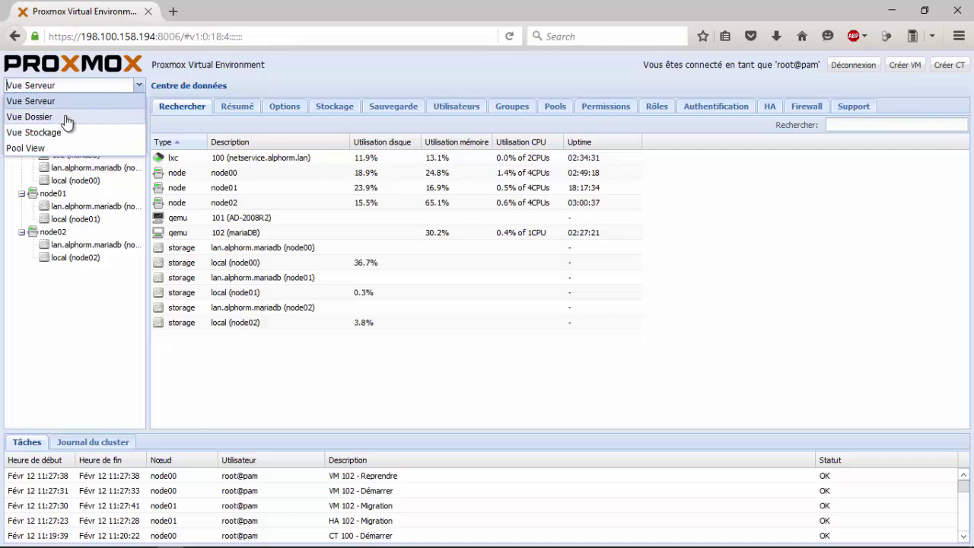
{"action": "key", "text": "Escape"}
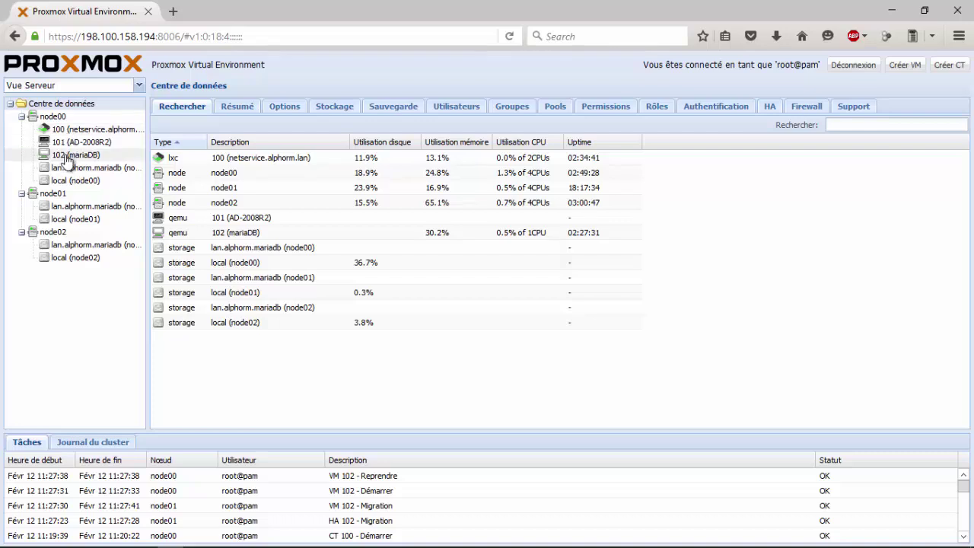
Switch the resource tree to Vue Dossier and expand its container, node, storage and virtual machine folders.
{"action": "left_click", "coordinate": [70, 86]}
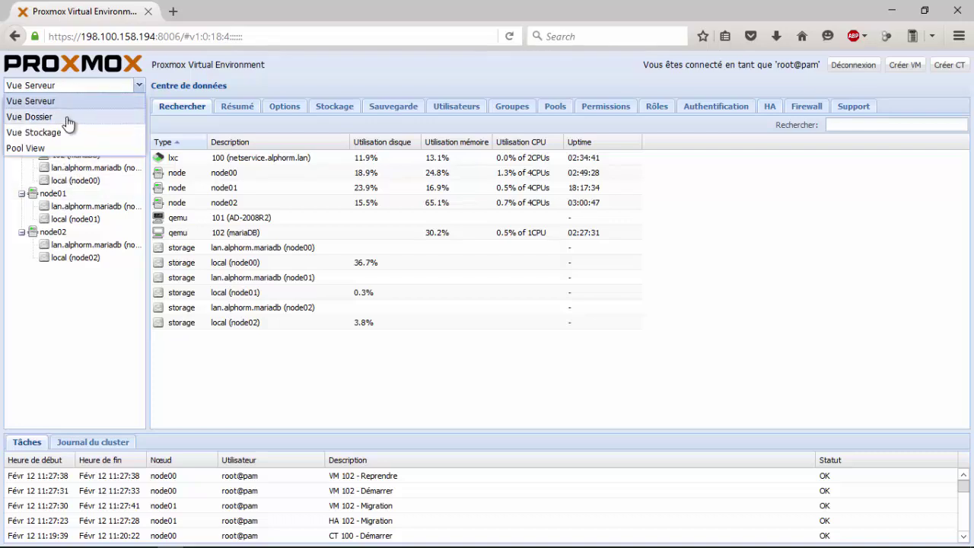
{"action": "left_click", "coordinate": [70, 118]}
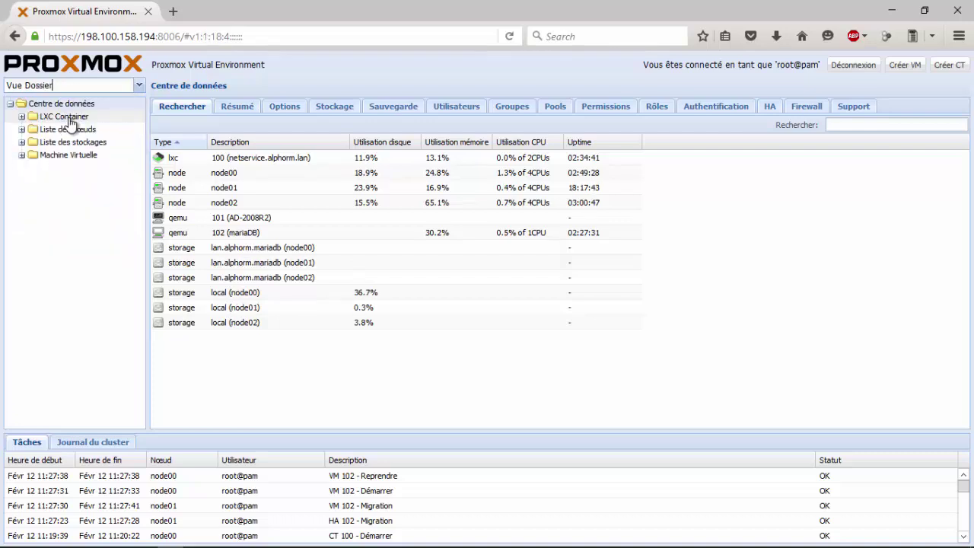
{"action": "left_click", "coordinate": [22, 116]}
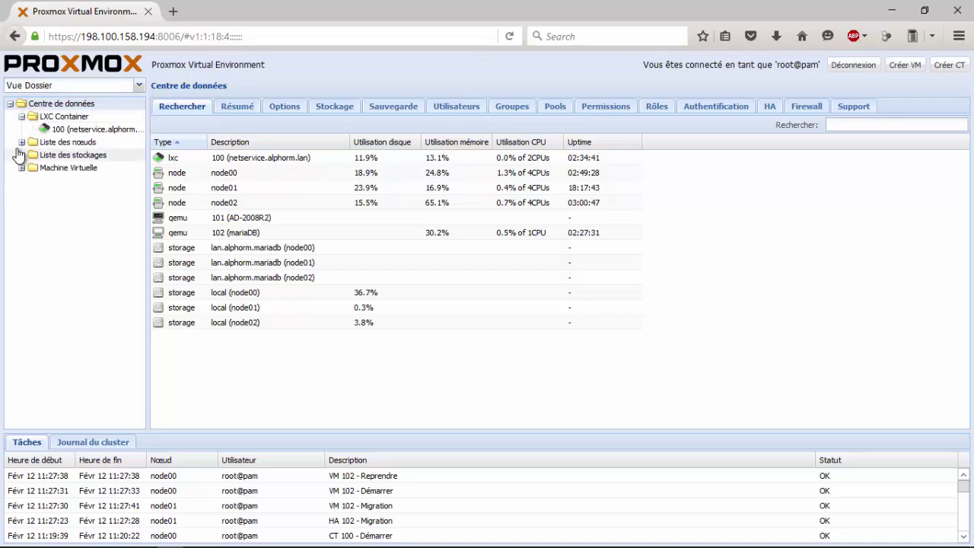
{"action": "left_click", "coordinate": [22, 143]}
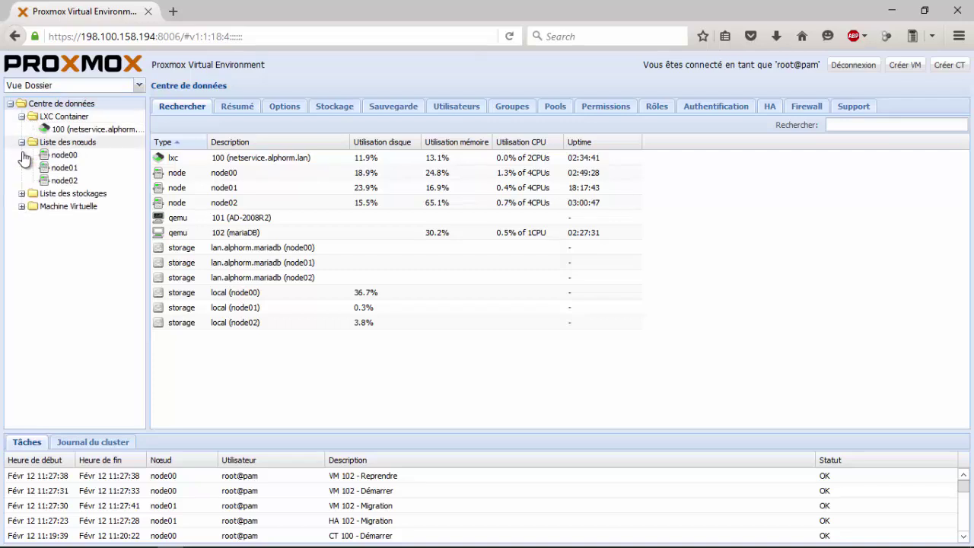
{"action": "left_click", "coordinate": [22, 194]}
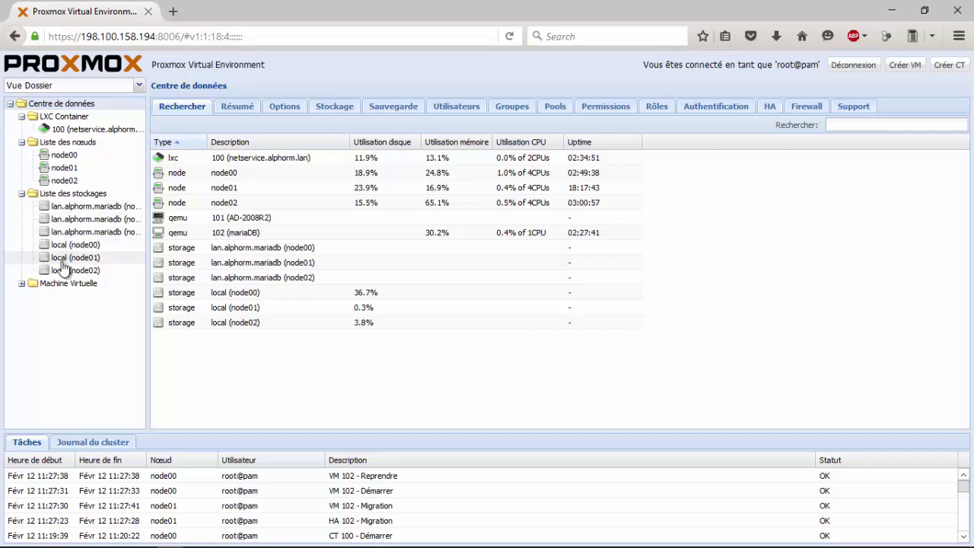
{"action": "left_click", "coordinate": [22, 283]}
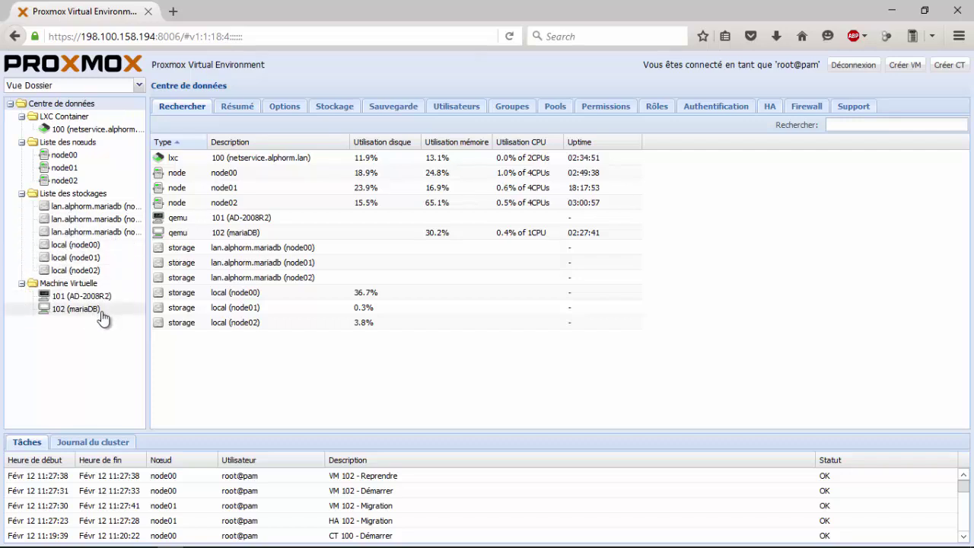
Switch the resource tree to Vue Stockage and expand node00, node01 and node02 to view their storages.
{"action": "left_click", "coordinate": [95, 86]}
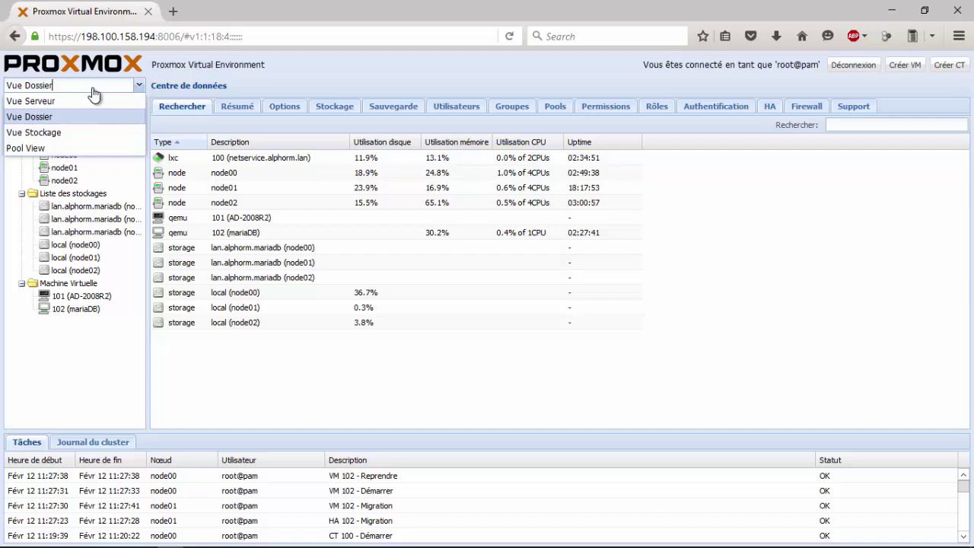
{"action": "left_click", "coordinate": [76, 133]}
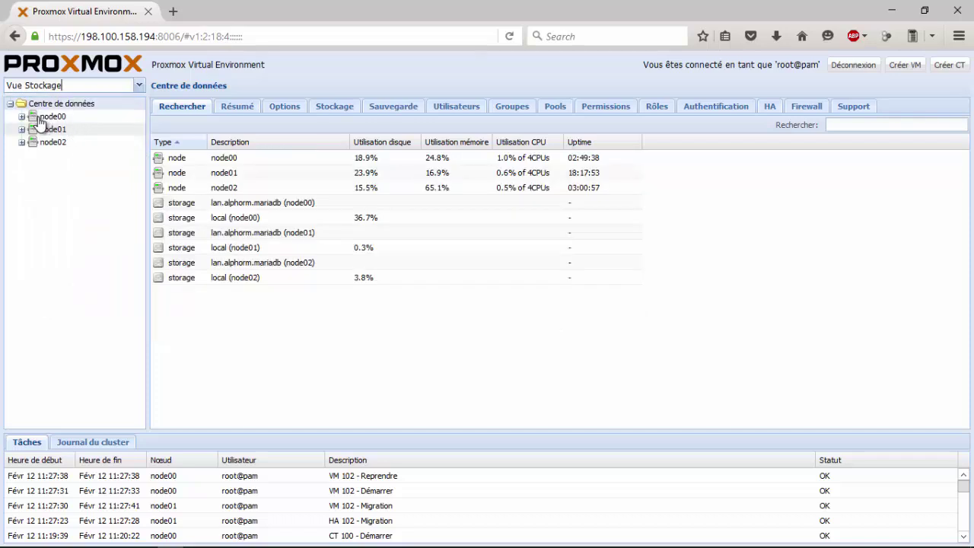
{"action": "left_click", "coordinate": [44, 129]}
{"action": "left_click", "coordinate": [23, 117]}
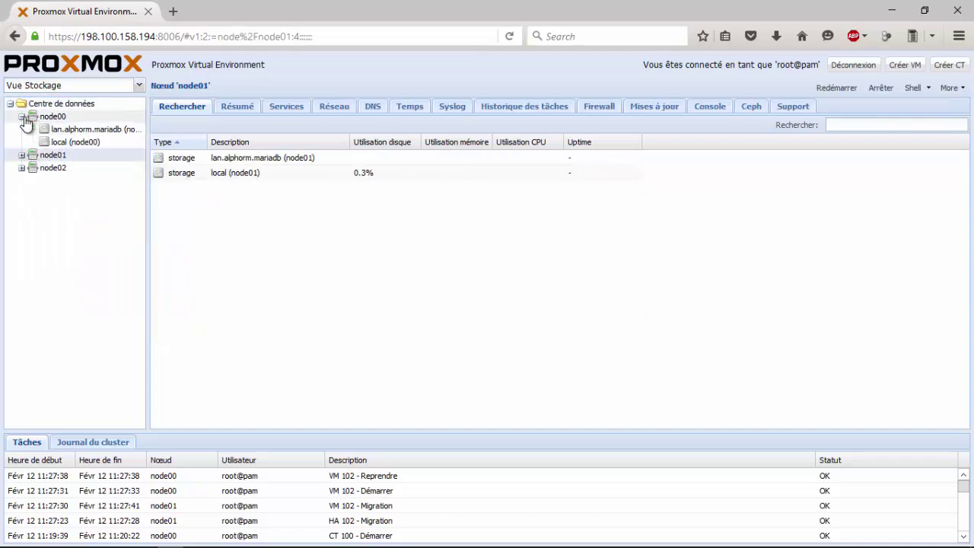
{"action": "left_click", "coordinate": [22, 155]}
{"action": "left_click", "coordinate": [22, 193]}
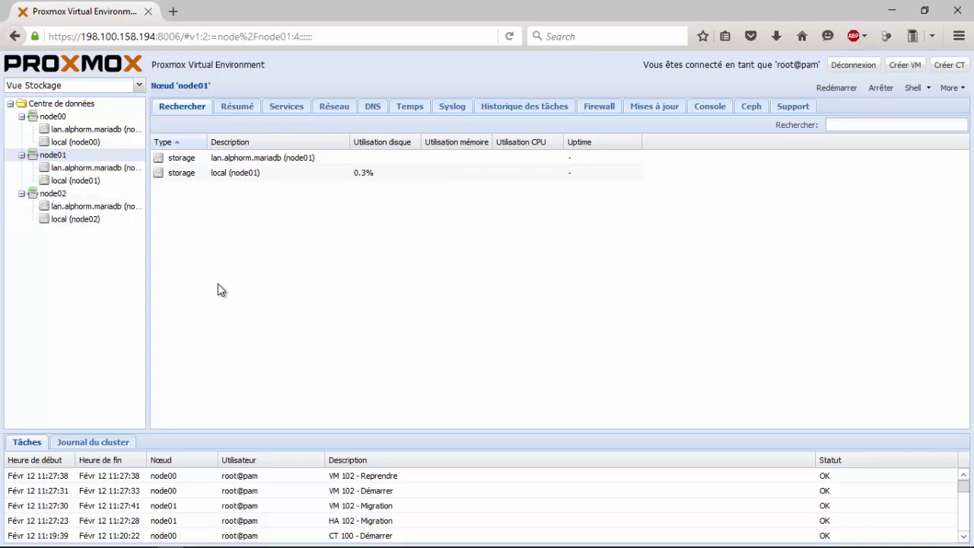
Set the resource tree back to Vue Serveur.
{"action": "left_click", "coordinate": [136, 86]}
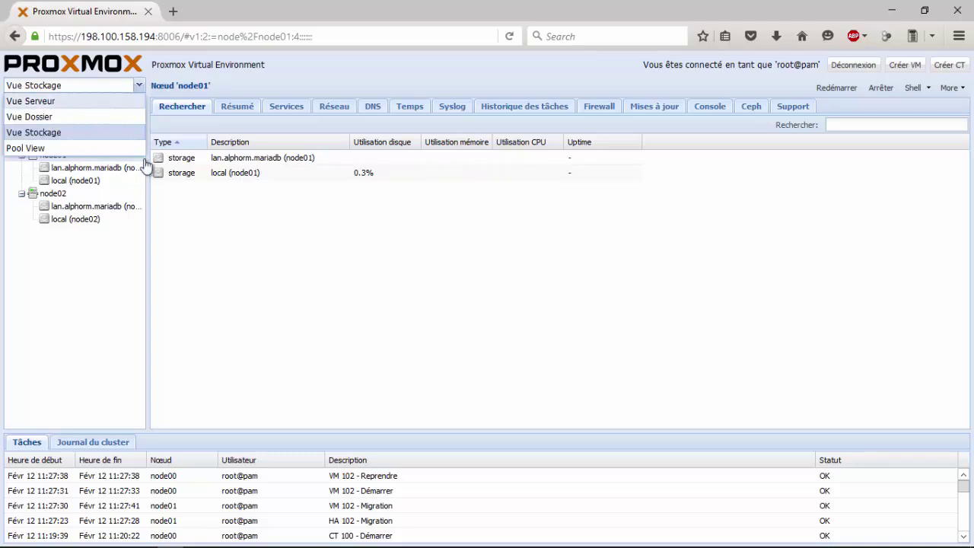
{"action": "key", "text": "Up"}
{"action": "key", "text": "Up"}
{"action": "key", "text": "Return"}
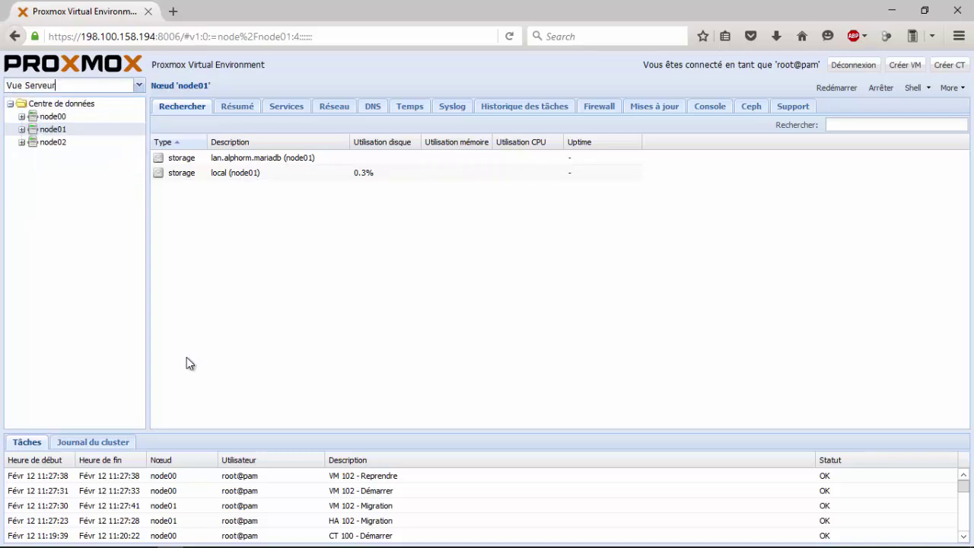
Filter the resource list of Centre de données by node00 and view the cluster's node summary.
{"action": "left_click", "coordinate": [78, 110]}
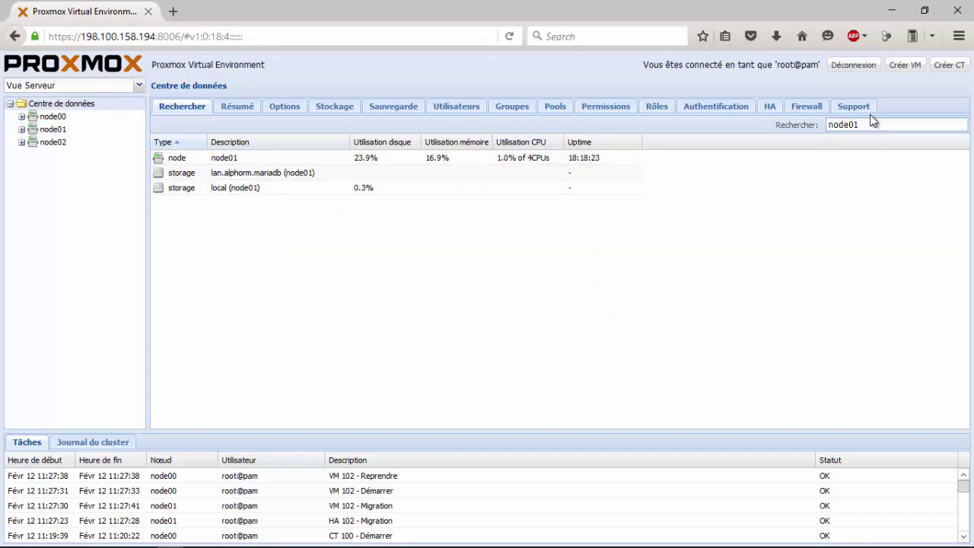
{"action": "type", "text": "0"}
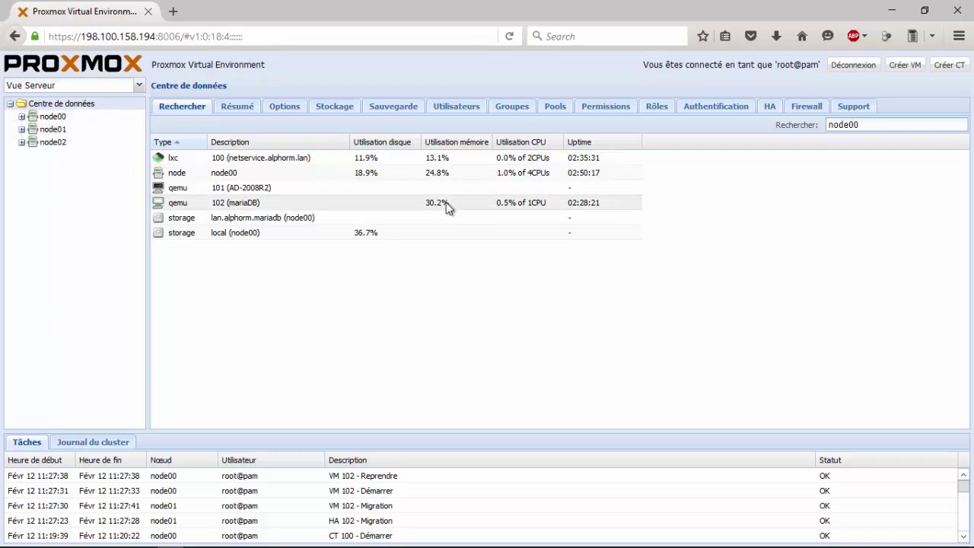
{"action": "left_click", "coordinate": [229, 112]}
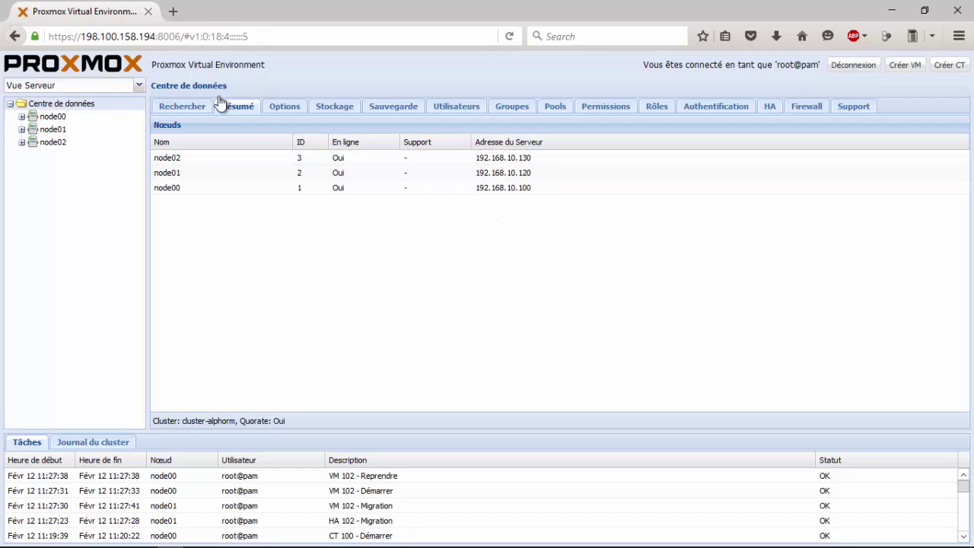
Examine the Console Viewer choices in the datacenter options and close the setting without saving.
{"action": "left_click", "coordinate": [296, 112]}
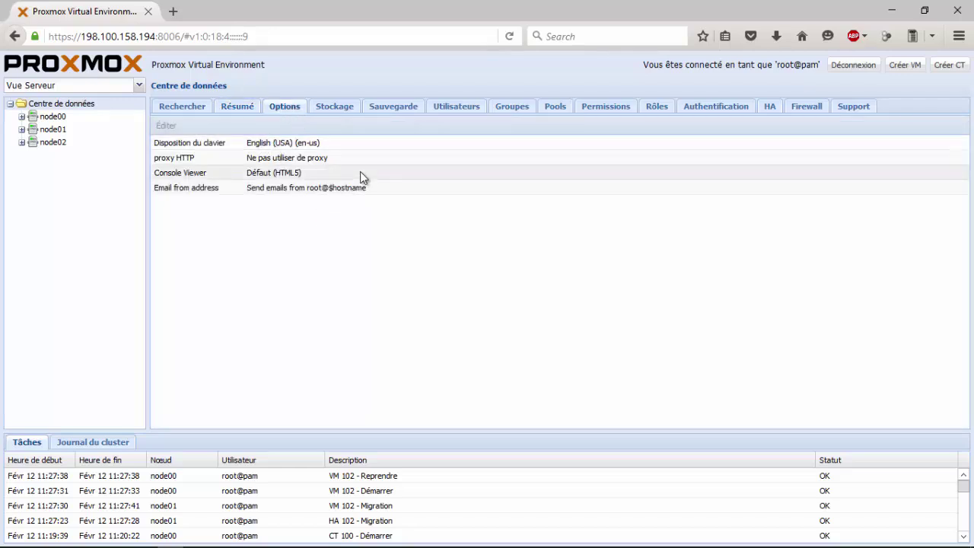
{"action": "left_click", "coordinate": [293, 178]}
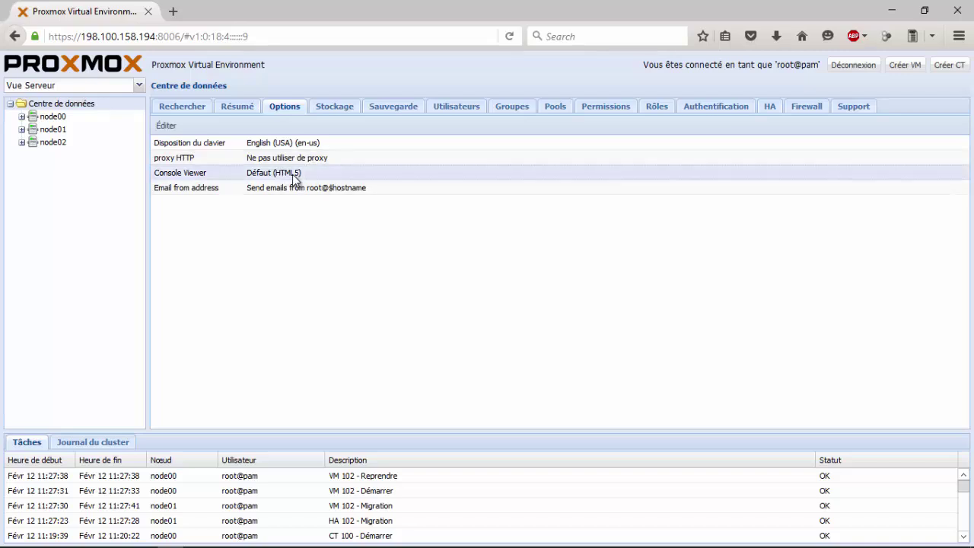
{"action": "left_click", "coordinate": [166, 125]}
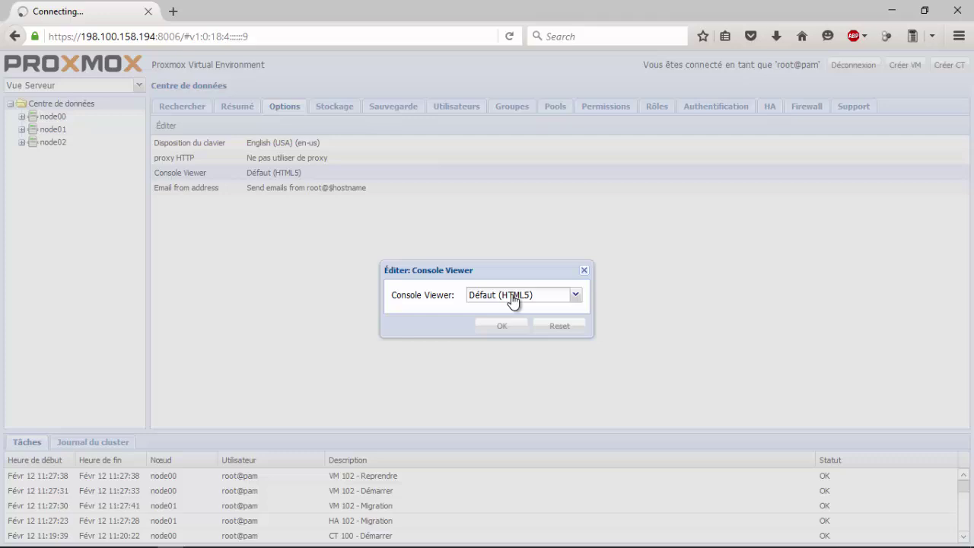
{"action": "left_click", "coordinate": [575, 295]}
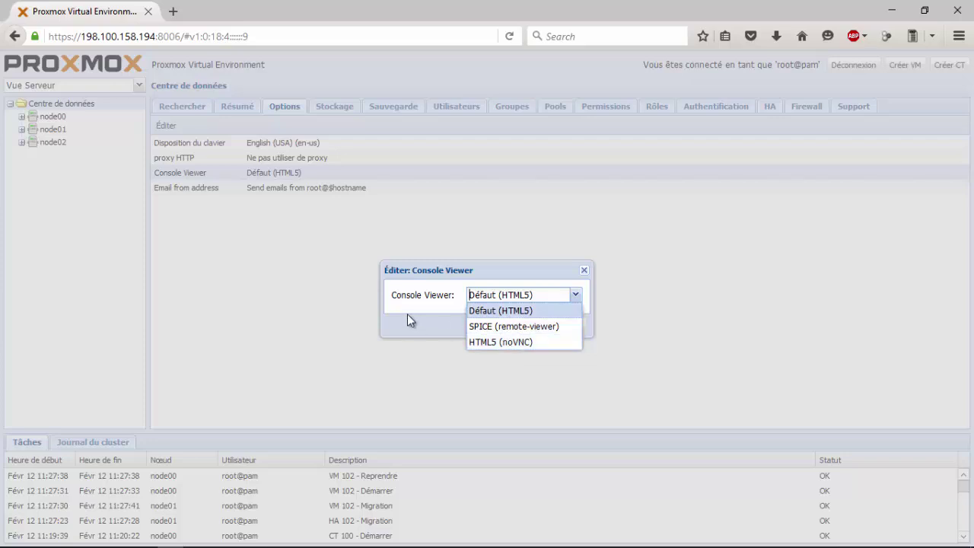
{"action": "left_click", "coordinate": [583, 272]}
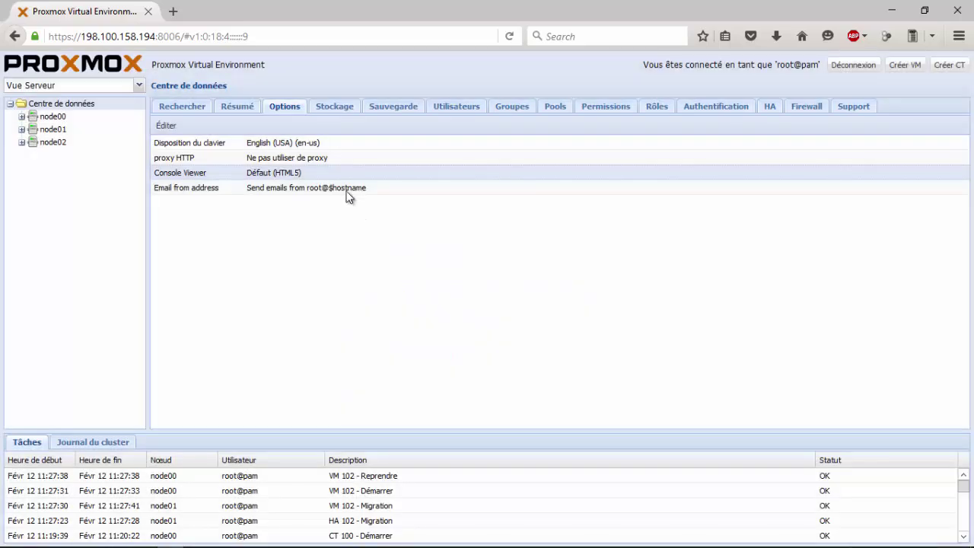
Inspect the Email from address option of the datacenter and close its editor without saving.
{"action": "left_click", "coordinate": [308, 188]}
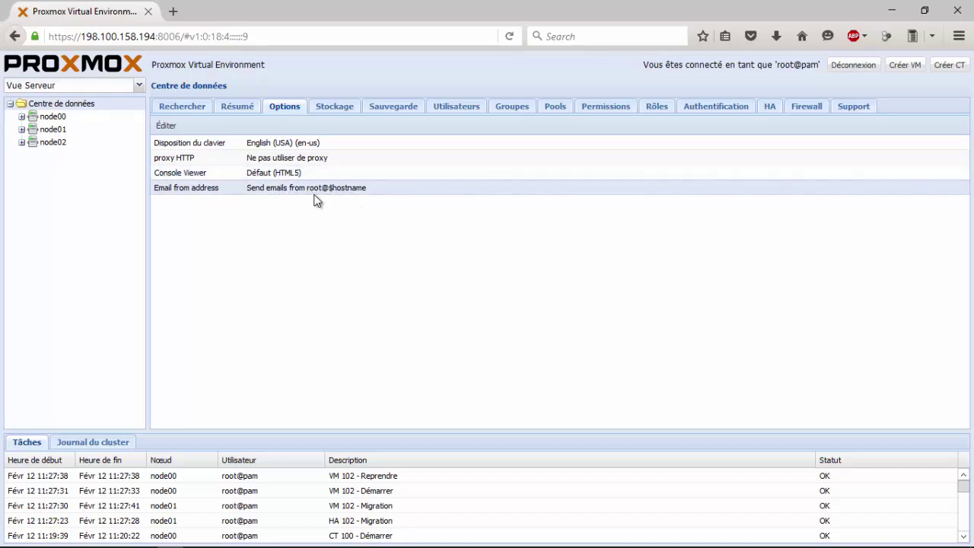
{"action": "left_click", "coordinate": [178, 126]}
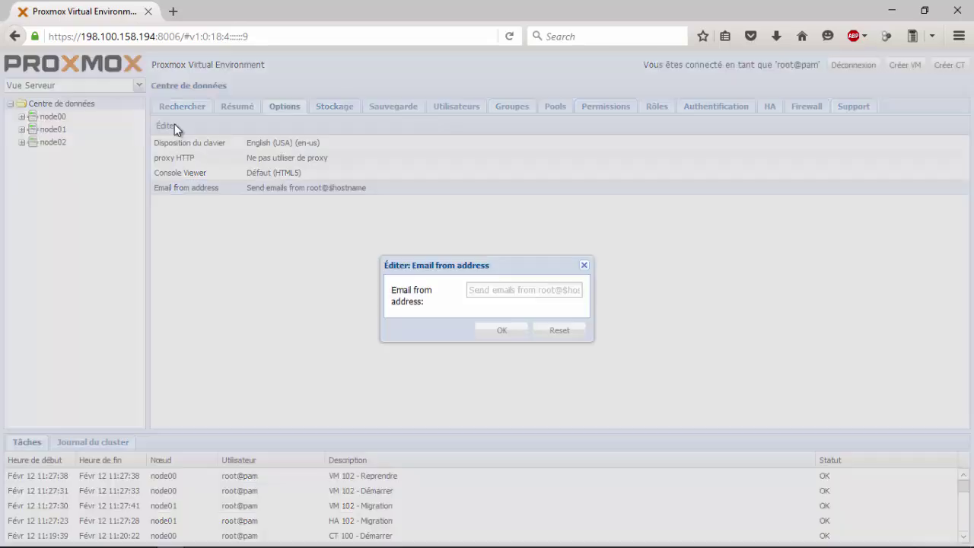
{"action": "left_click", "coordinate": [584, 265]}
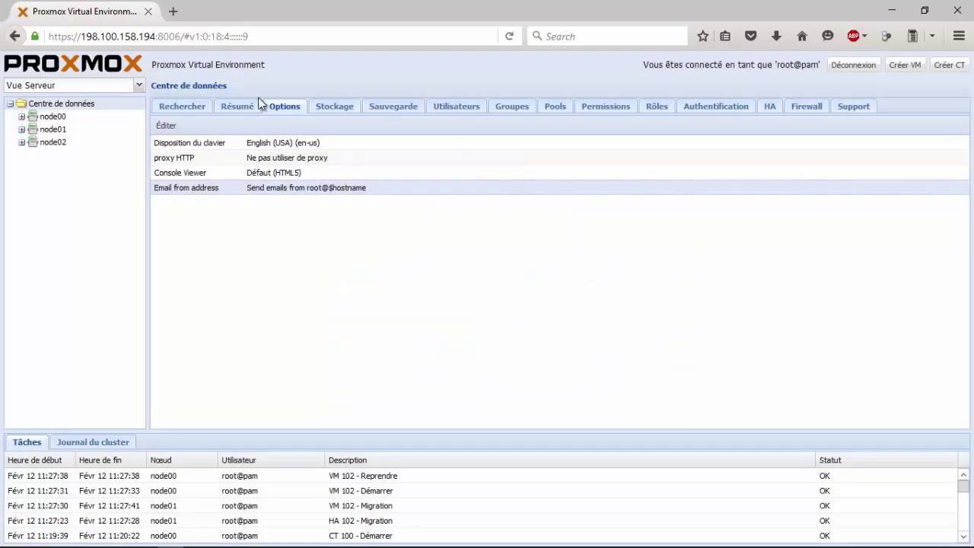
Review the datacenter's storages and the storage types that can be added, and open its backup job list.
{"action": "left_click", "coordinate": [334, 110]}
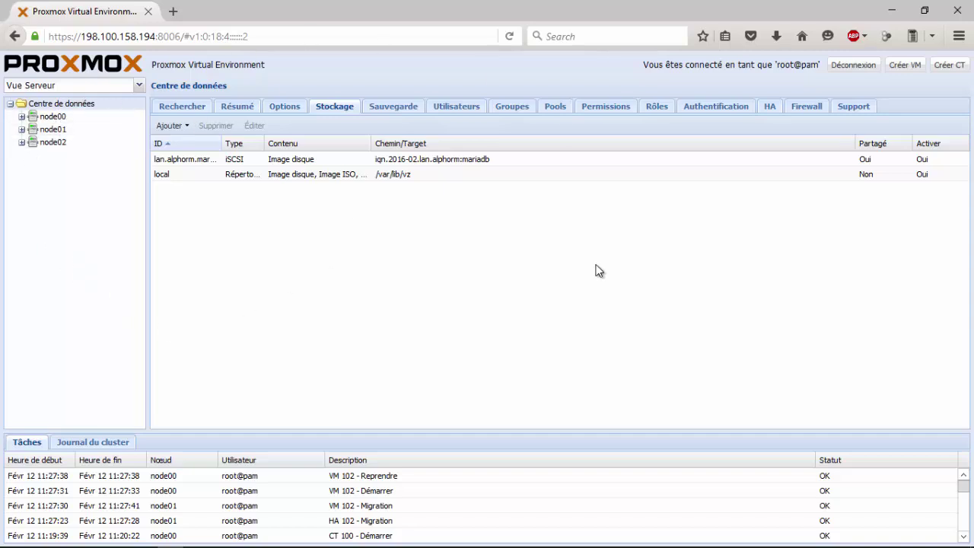
{"action": "left_click", "coordinate": [186, 126]}
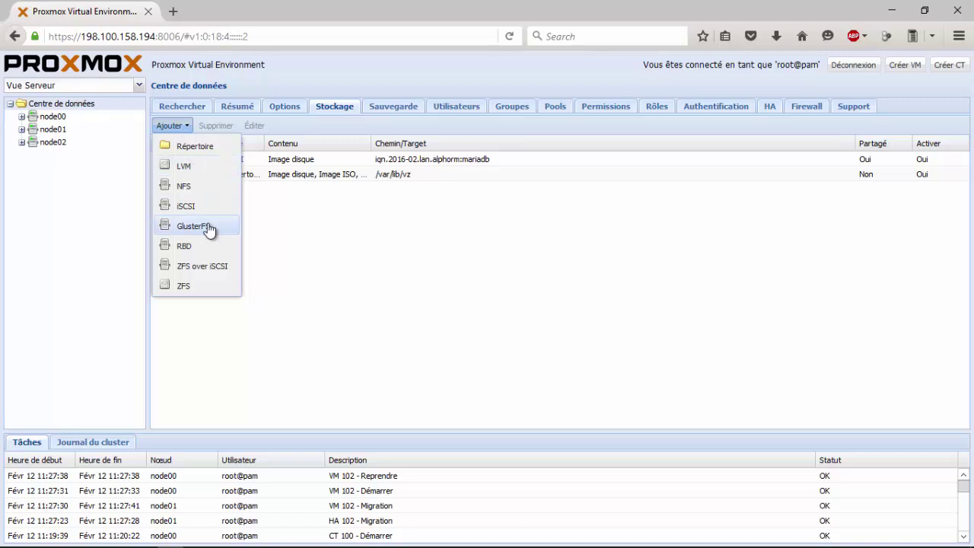
{"action": "left_click", "coordinate": [396, 294]}
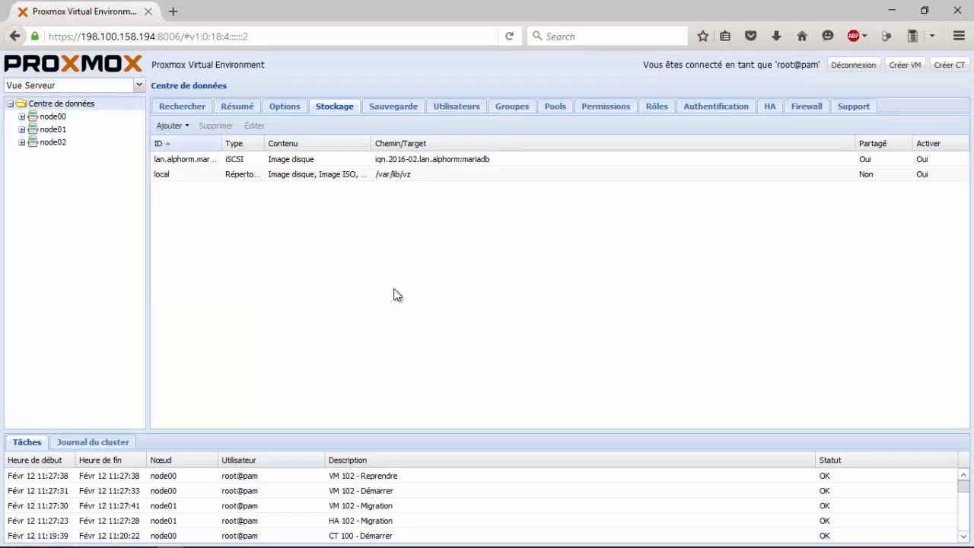
{"action": "left_click", "coordinate": [392, 108]}
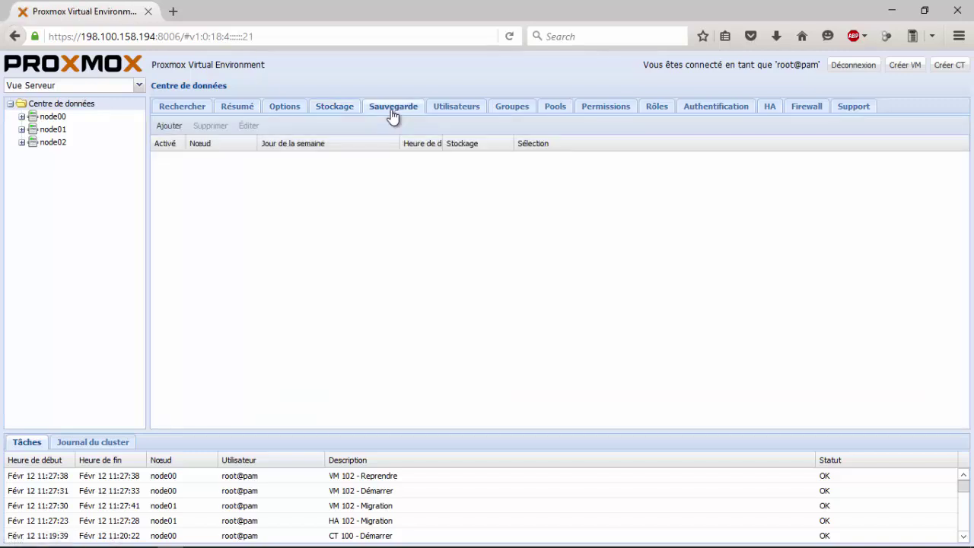
Examine the node and storage choices for a new datacenter backup job and close the form without creating it.
{"action": "left_click", "coordinate": [160, 125]}
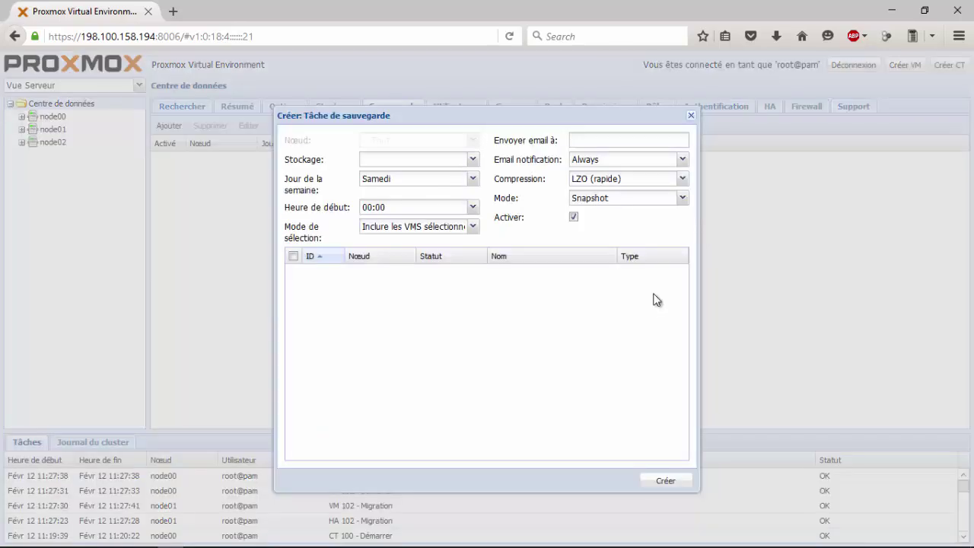
{"action": "left_click_drag", "start_coordinate": [398, 112], "coordinate": [391, 90]}
{"action": "left_click", "coordinate": [466, 119]}
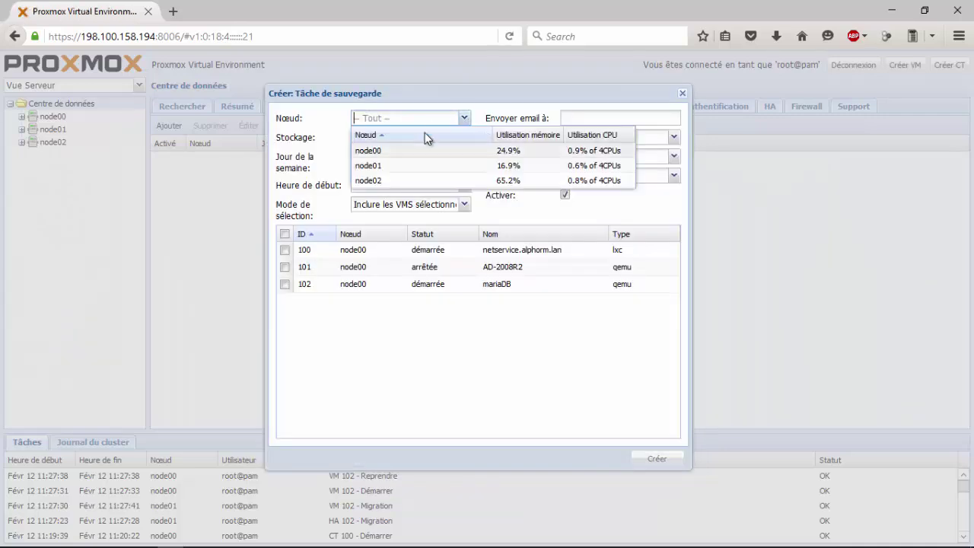
{"action": "left_click", "coordinate": [371, 311]}
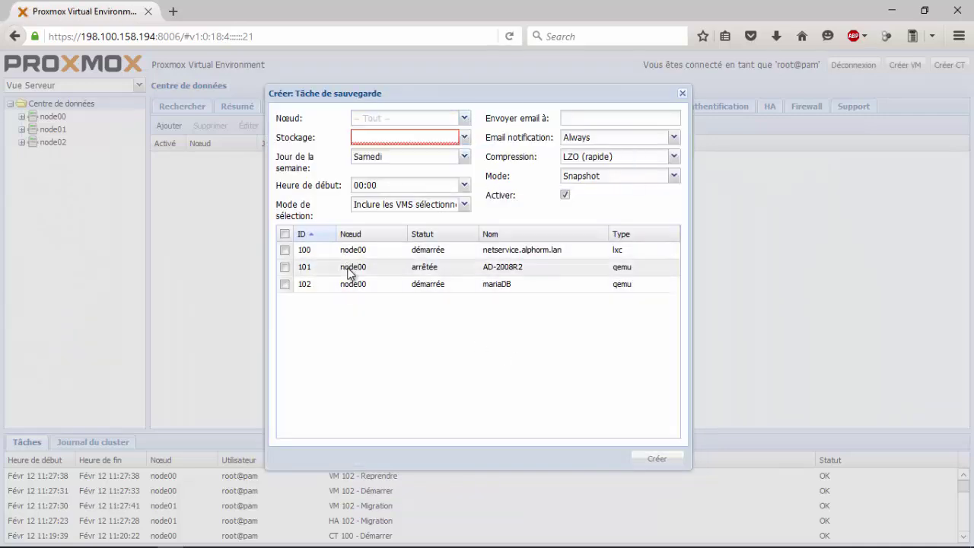
{"action": "left_click", "coordinate": [464, 139]}
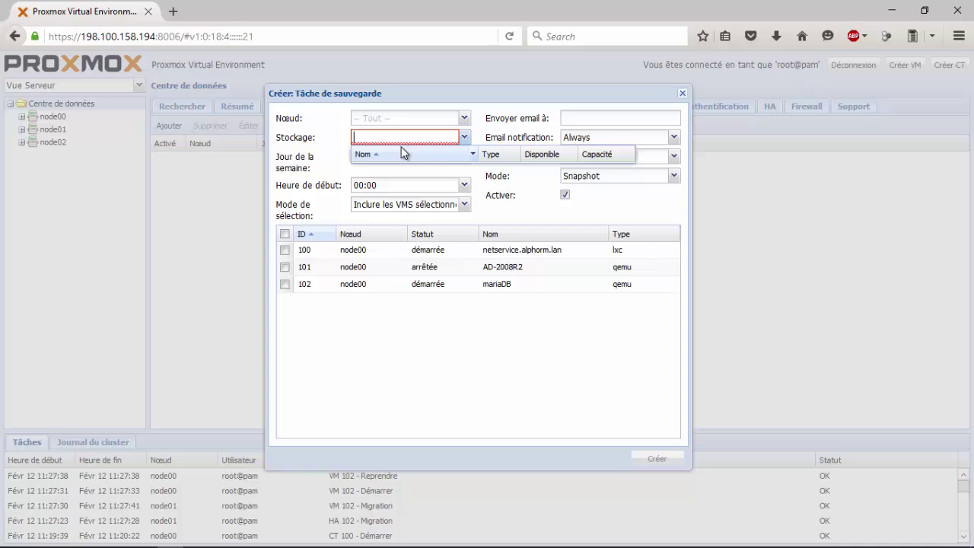
{"action": "left_click", "coordinate": [682, 94]}
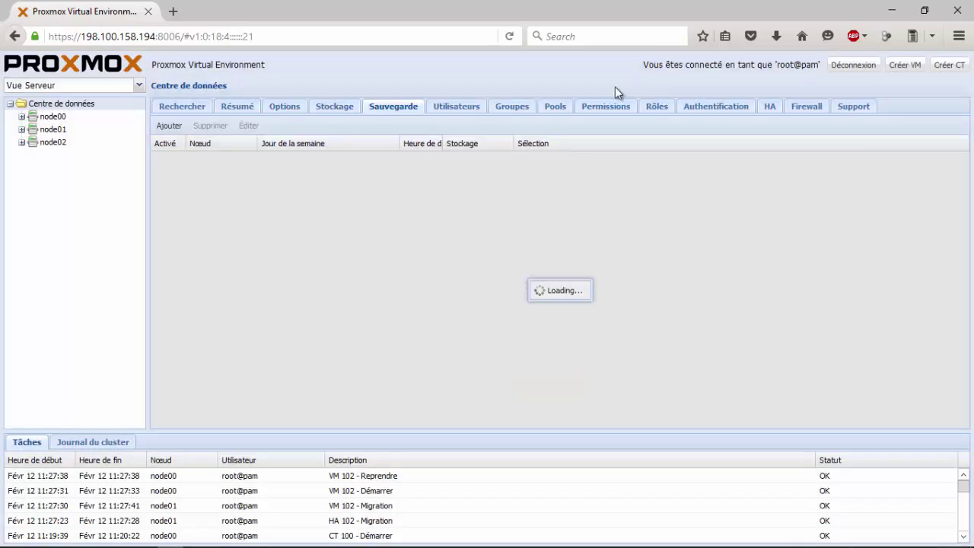
Inspect the content types available for the local storage of the datacenter and close its editor without saving.
{"action": "left_click", "coordinate": [333, 106]}
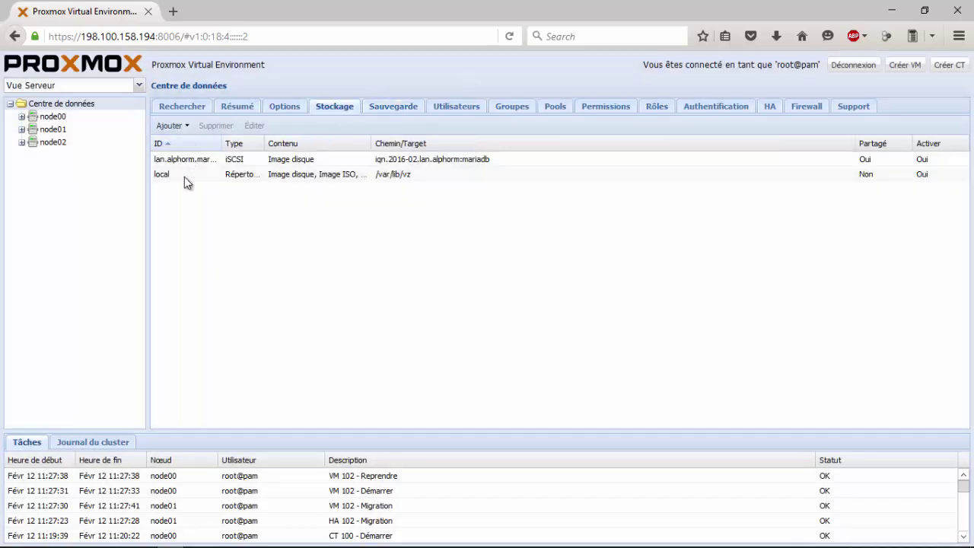
{"action": "left_click", "coordinate": [184, 181]}
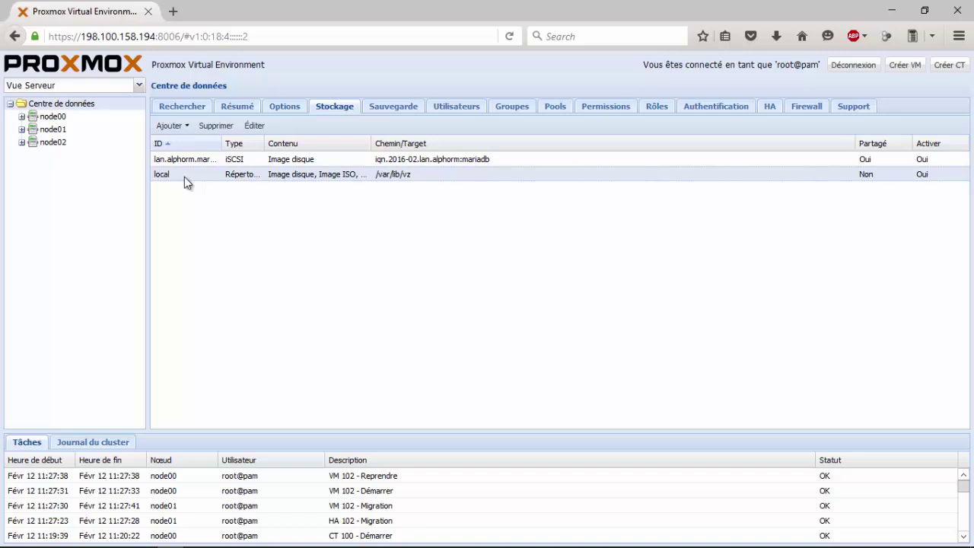
{"action": "left_click", "coordinate": [268, 130]}
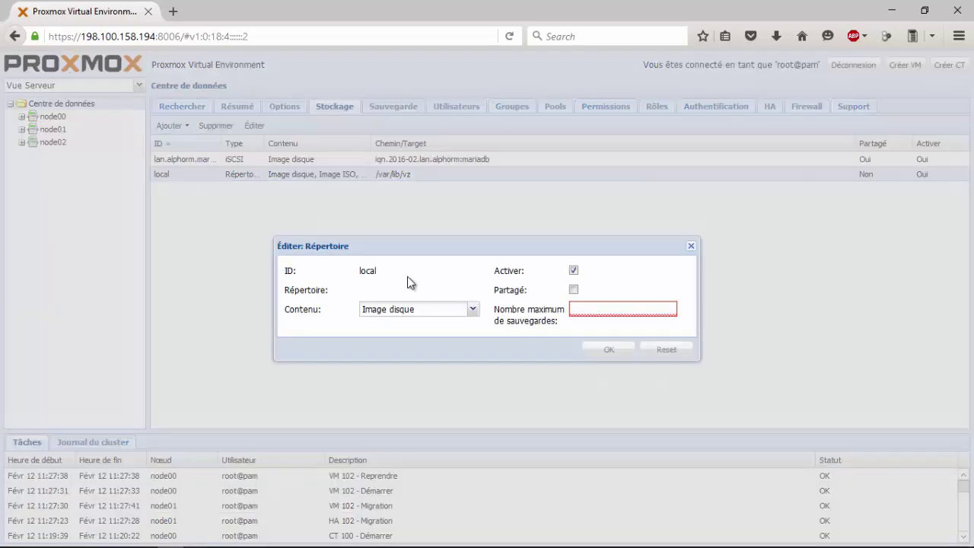
{"action": "left_click", "coordinate": [474, 312]}
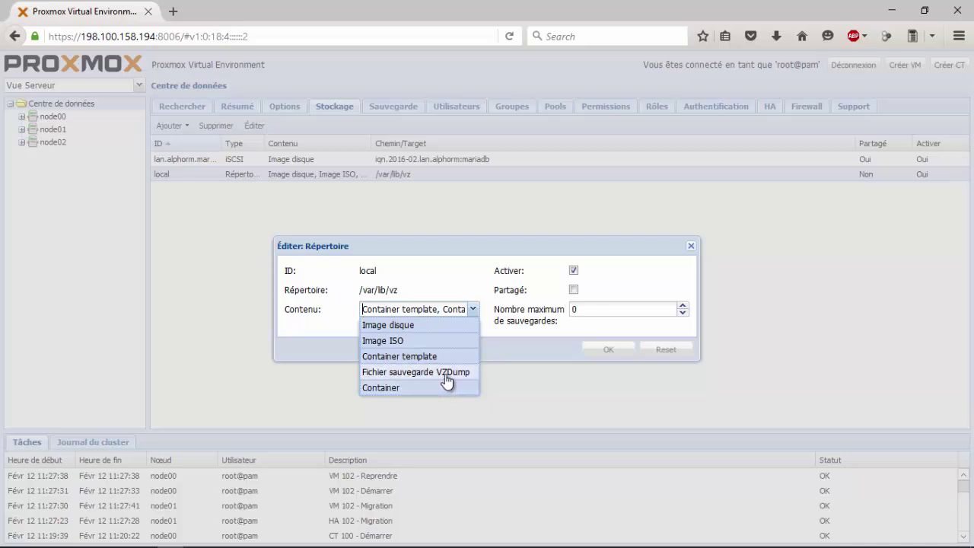
{"action": "left_click", "coordinate": [693, 248]}
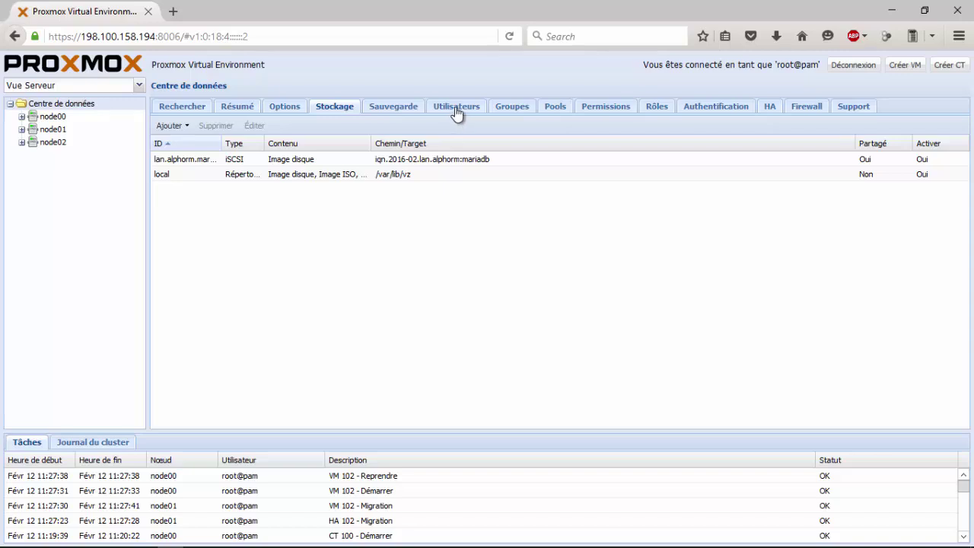
Review the datacenter's users and the realm choices for a new user, closing the form without adding one.
{"action": "left_click", "coordinate": [457, 112]}
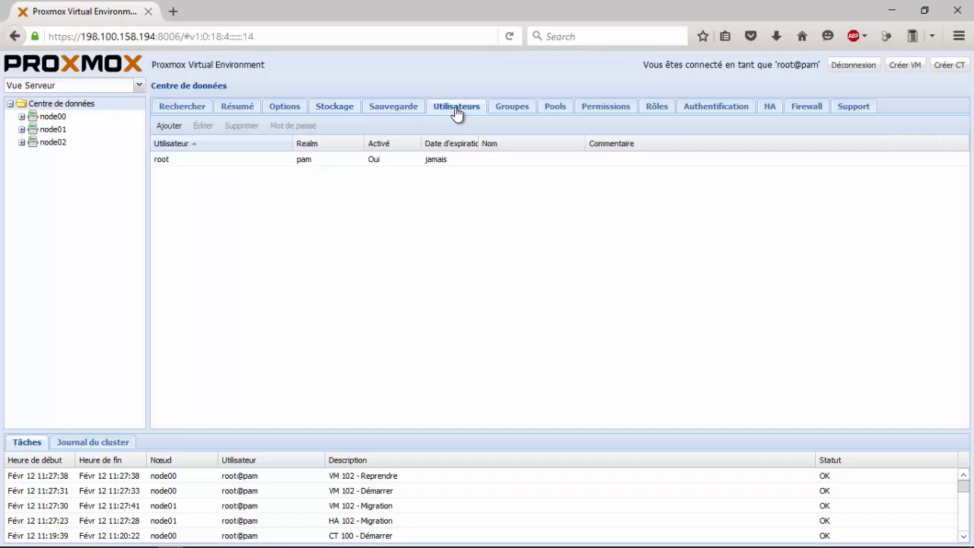
{"action": "left_click", "coordinate": [183, 129]}
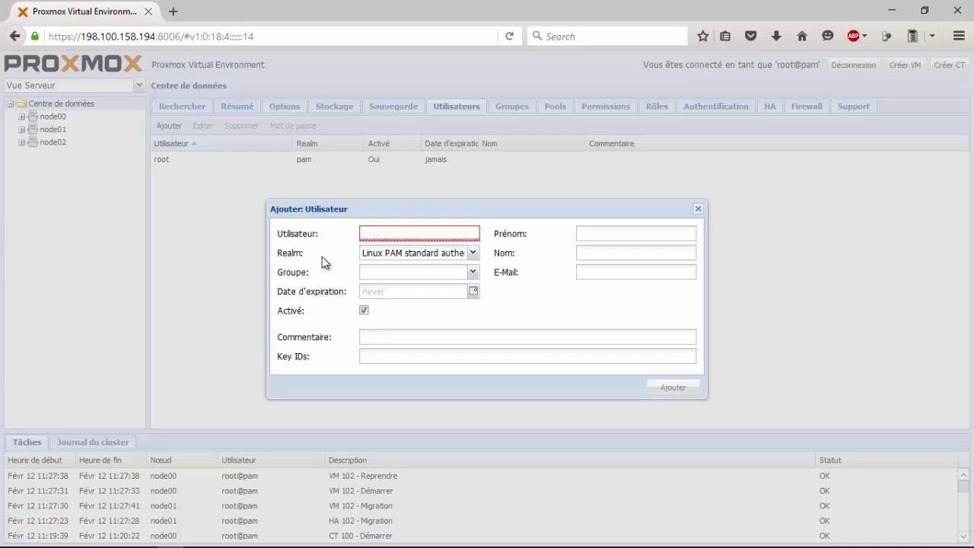
{"action": "left_click", "coordinate": [472, 253]}
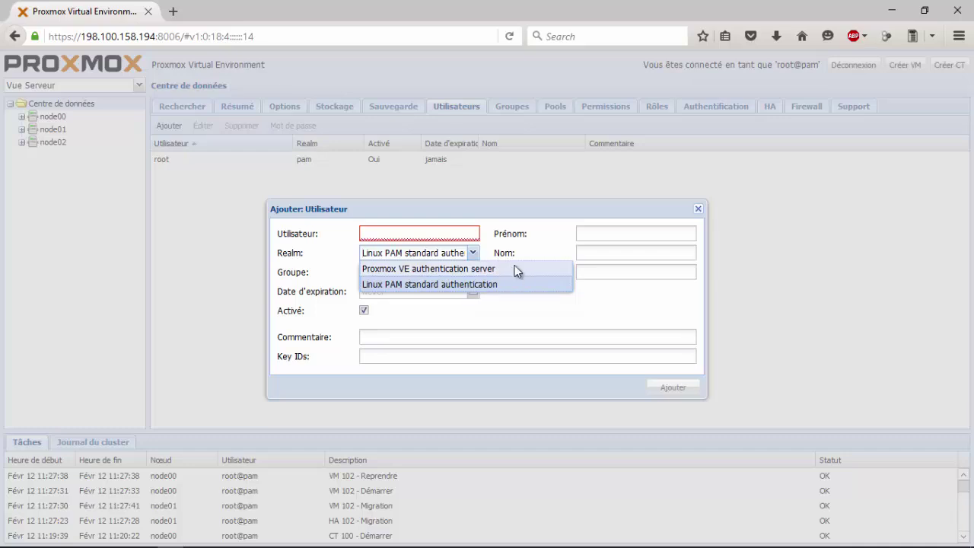
{"action": "left_click", "coordinate": [619, 223]}
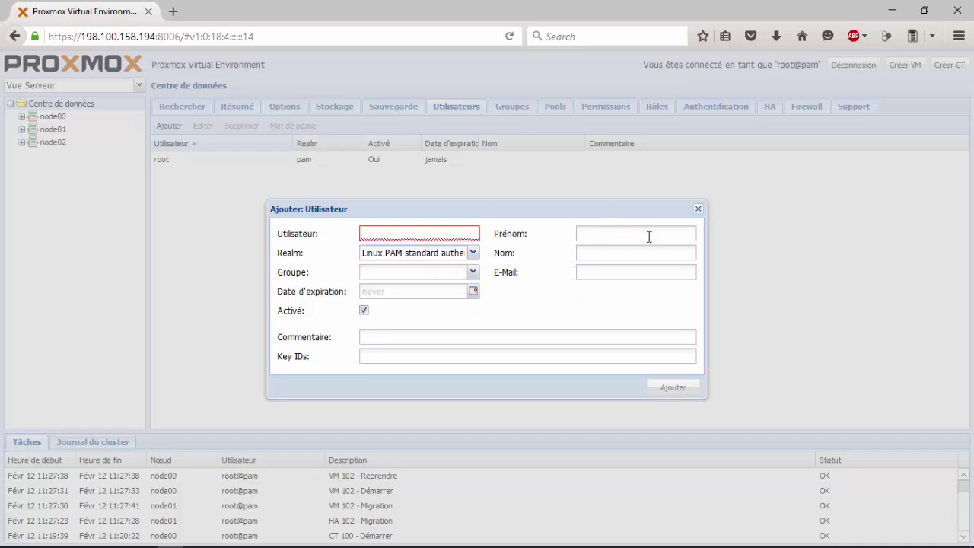
{"action": "left_click", "coordinate": [698, 210]}
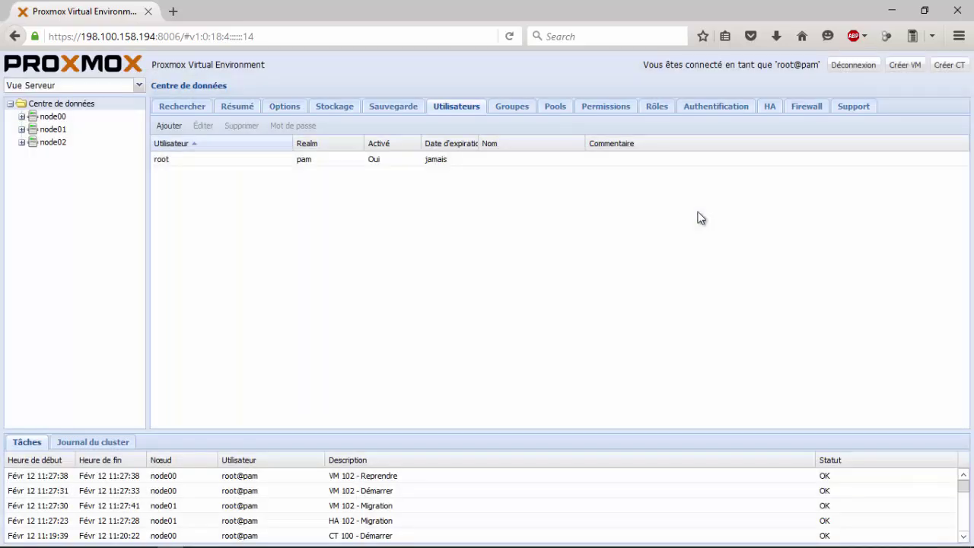
View the datacenter's groups and pools, and inspect the new pool form without creating a pool.
{"action": "left_click", "coordinate": [510, 111]}
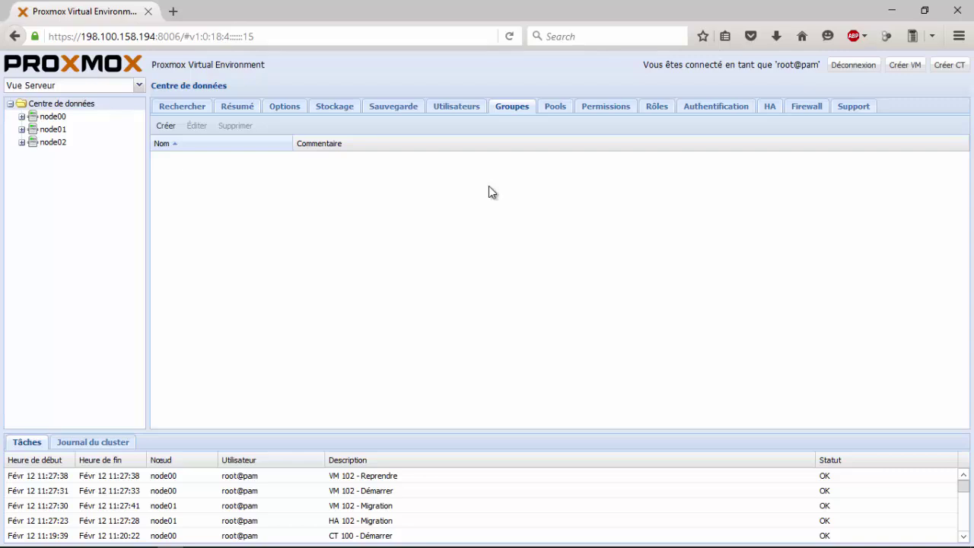
{"action": "left_click", "coordinate": [554, 111]}
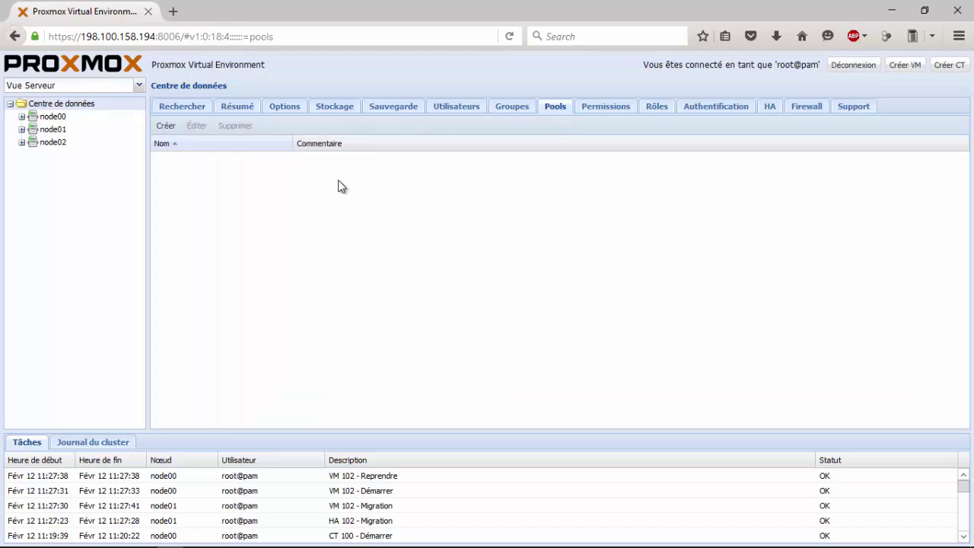
{"action": "left_click", "coordinate": [167, 125]}
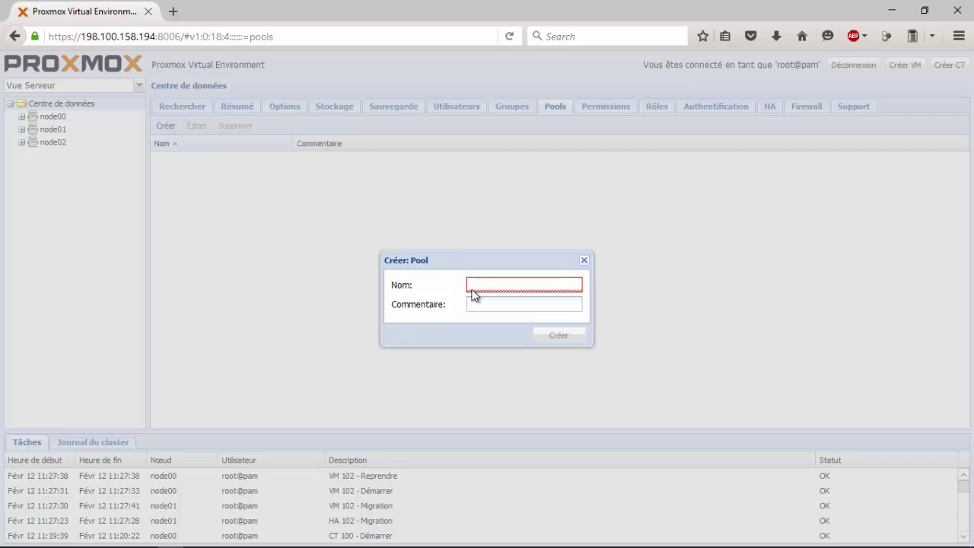
{"action": "left_click", "coordinate": [583, 262]}
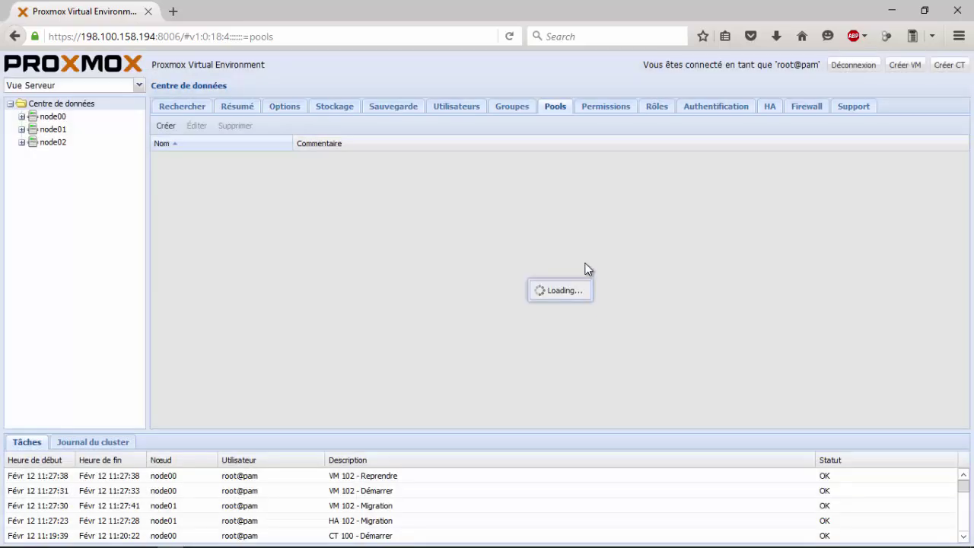
Create a resource pool named Messagerie and expand node02 in the resource tree.
{"action": "left_click", "coordinate": [174, 128]}
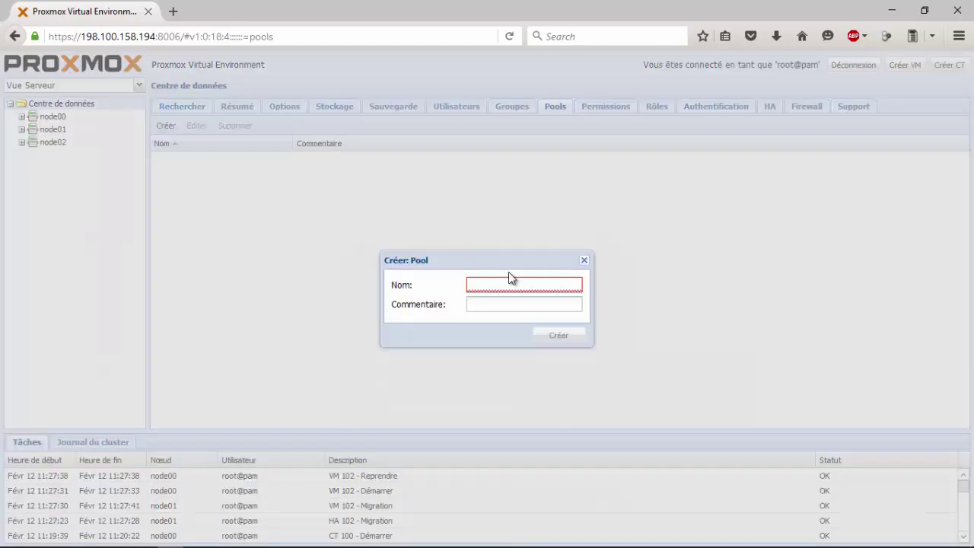
{"action": "left_click", "coordinate": [506, 284]}
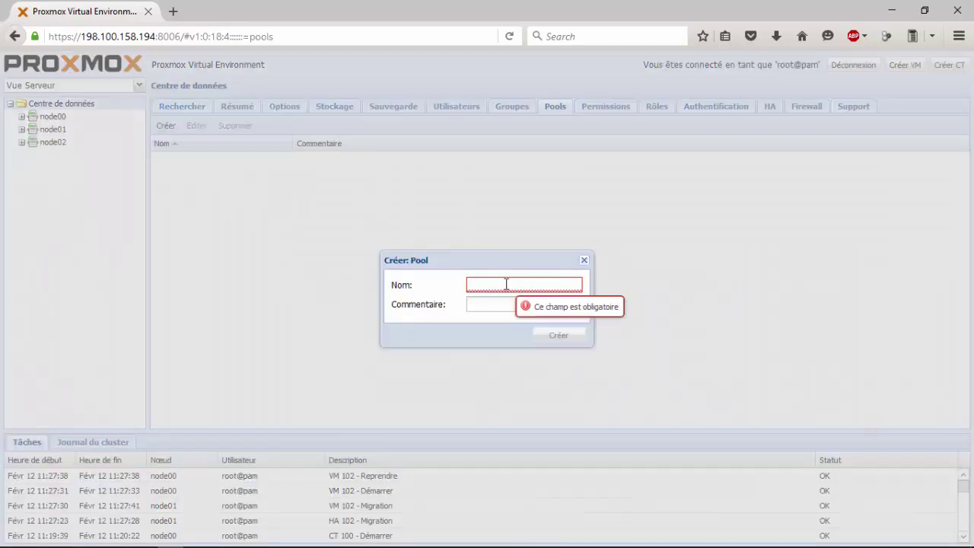
{"action": "type", "text": "Mess"}
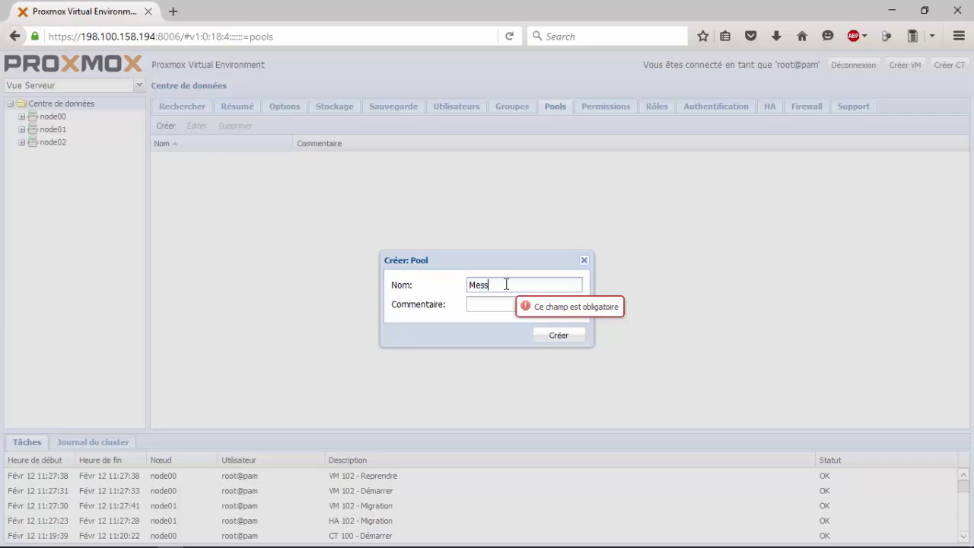
{"action": "type", "text": "agerie"}
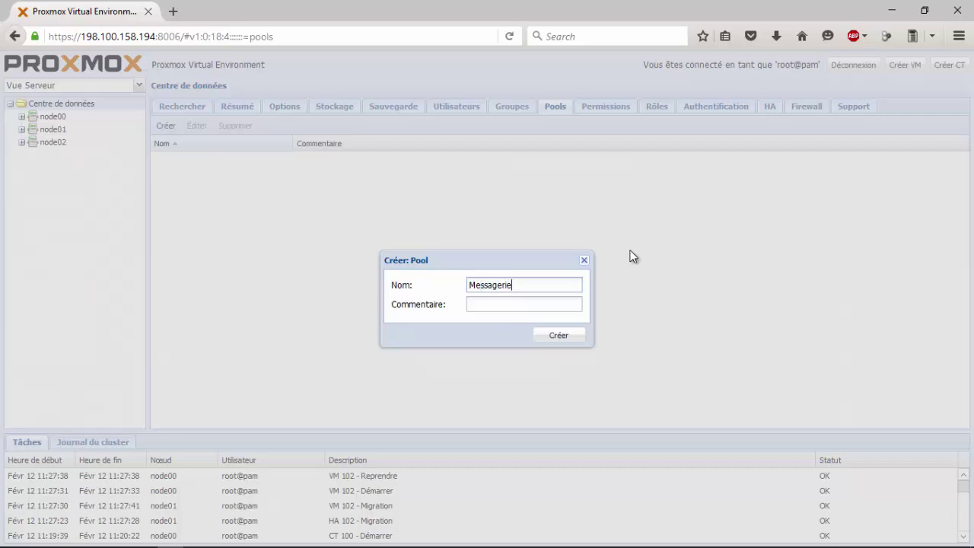
{"action": "left_click", "coordinate": [551, 335]}
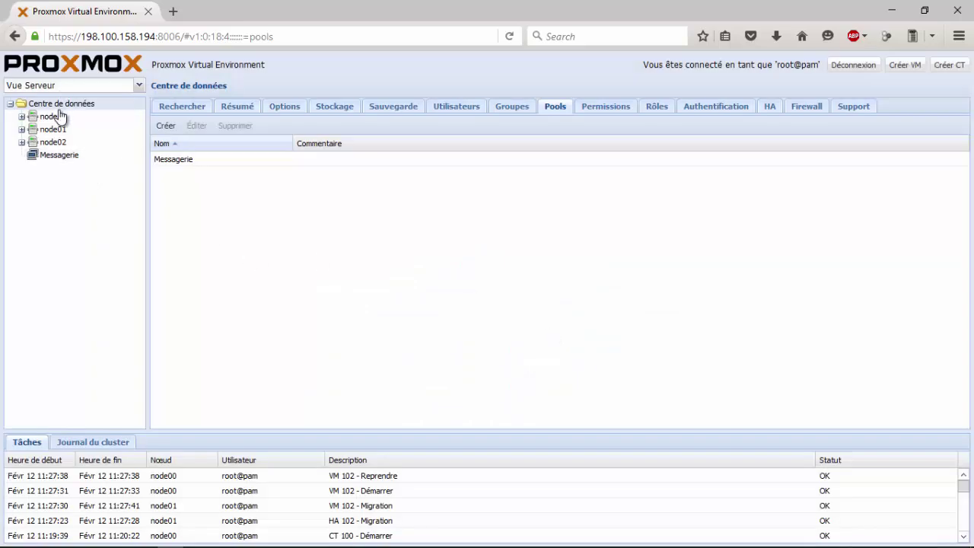
{"action": "left_click", "coordinate": [21, 142]}
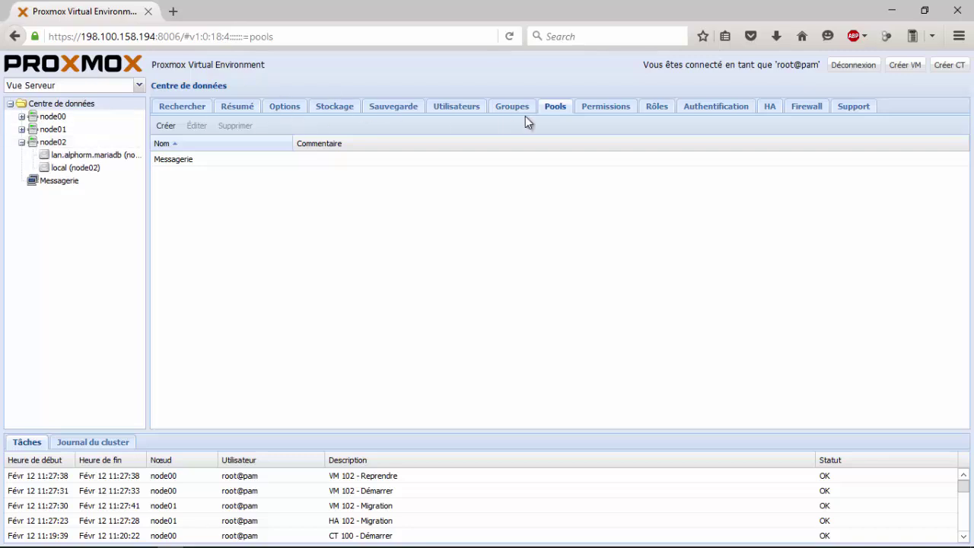
View the datacenter's permissions and the privileges of its roles, highlighting the PVEDatastoreAdmin role.
{"action": "left_click", "coordinate": [618, 113]}
{"action": "left_click", "coordinate": [655, 106]}
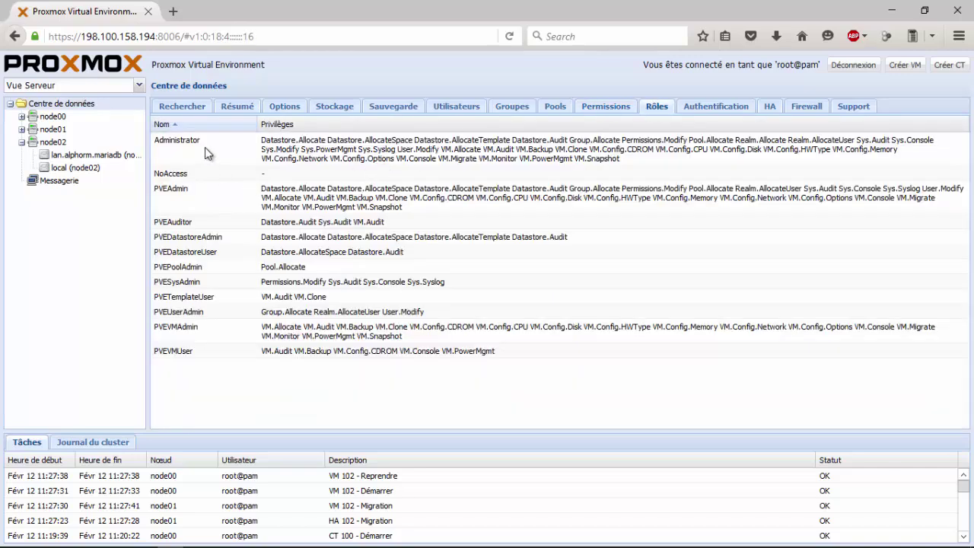
{"action": "left_click", "coordinate": [320, 237]}
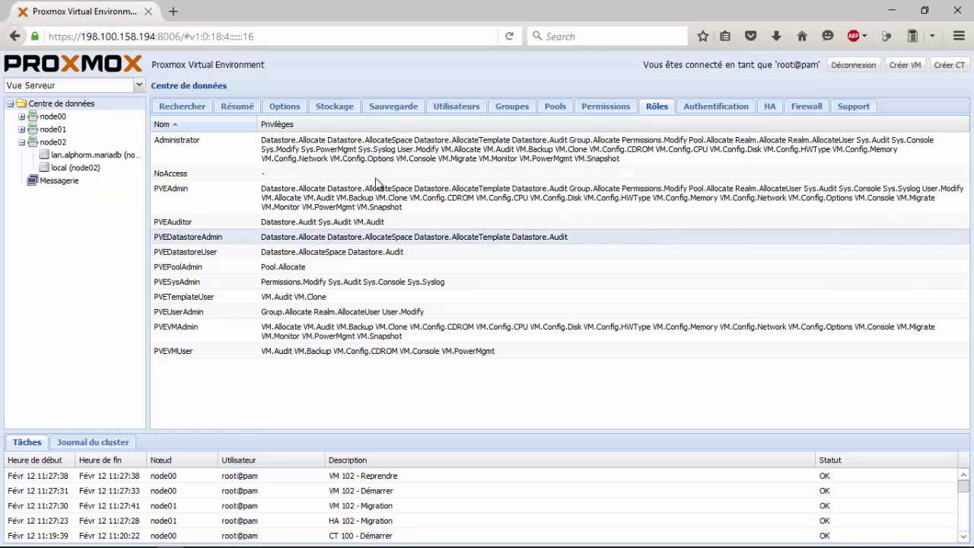
Review the authentication realms and the Active Directory server form, closing it without adding a server.
{"action": "left_click", "coordinate": [716, 106]}
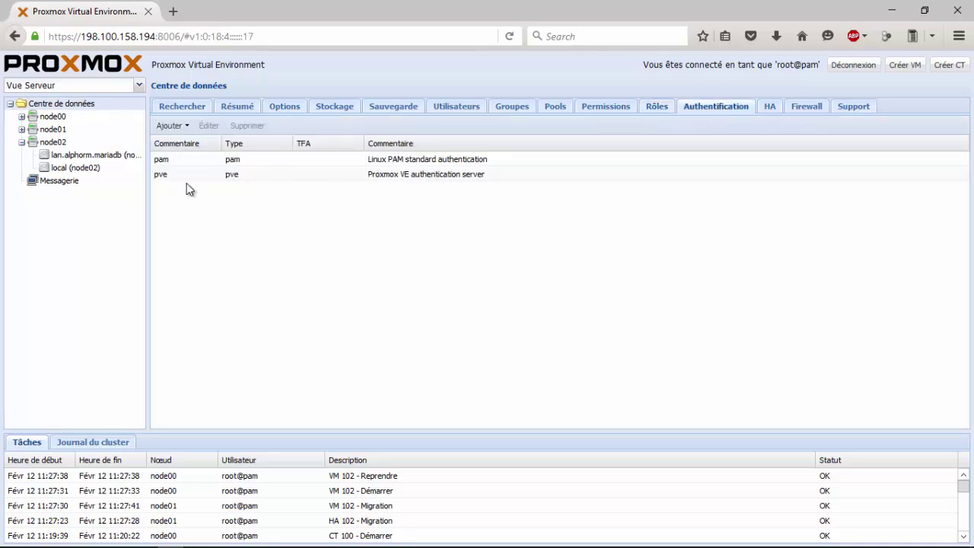
{"action": "left_click", "coordinate": [172, 125]}
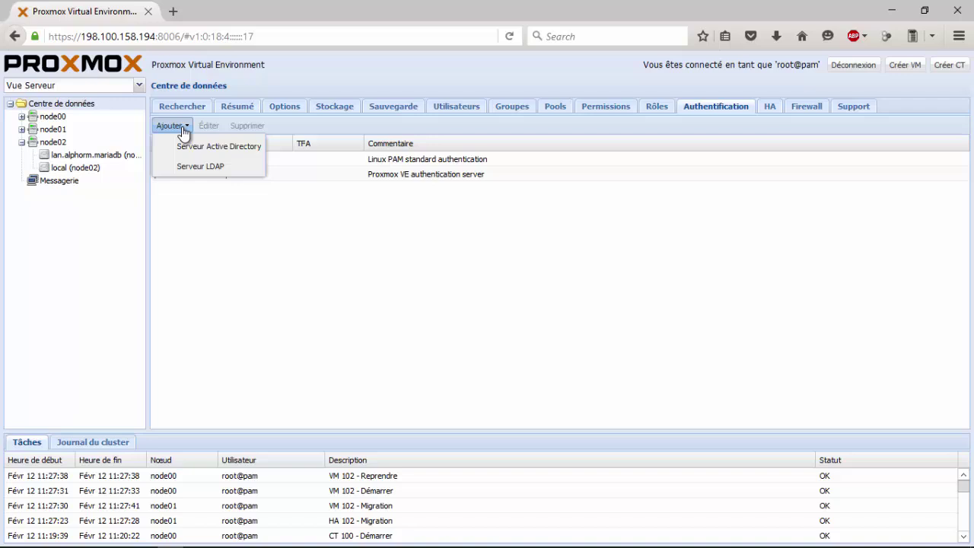
{"action": "left_click", "coordinate": [247, 146]}
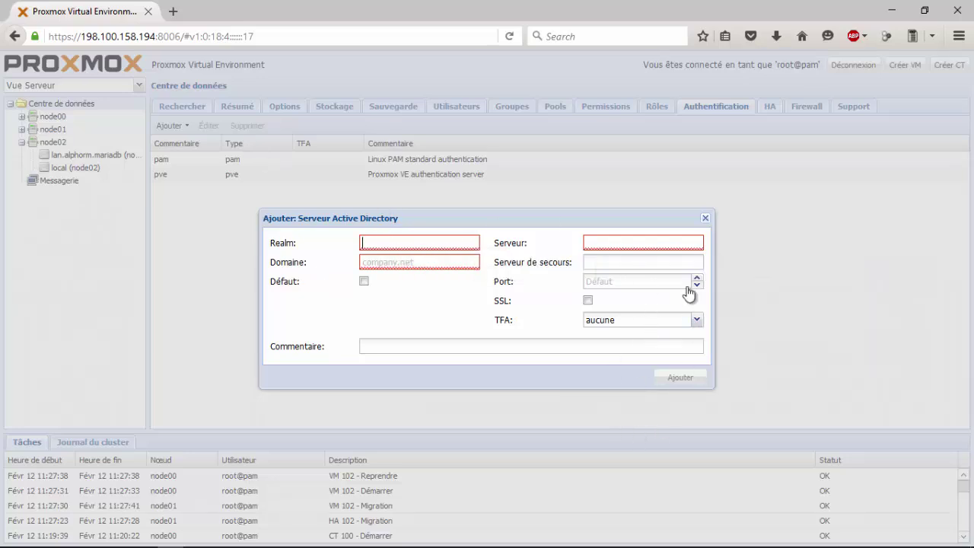
{"action": "left_click", "coordinate": [705, 219]}
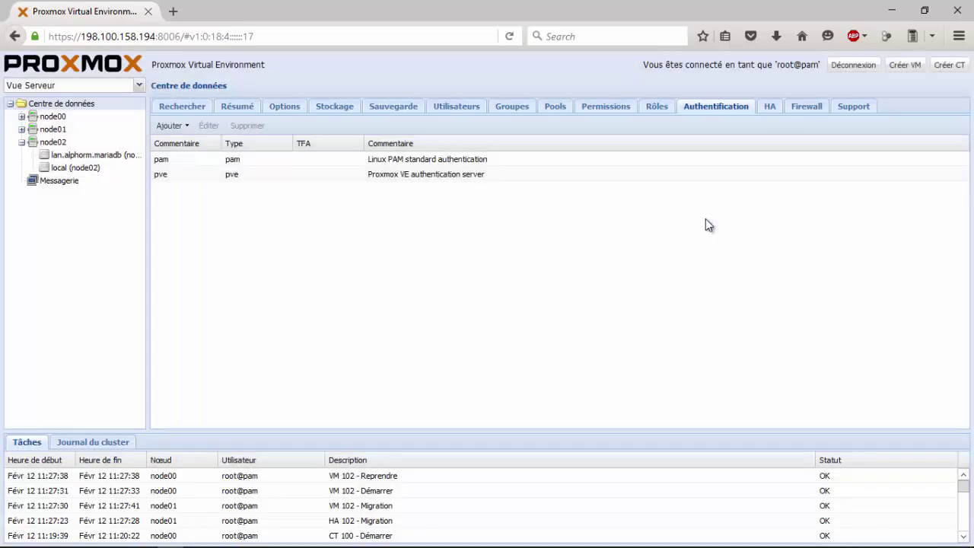
Check the cluster's HA status and the datacenter firewall's new rule form, closing it without adding a rule.
{"action": "left_click", "coordinate": [769, 109]}
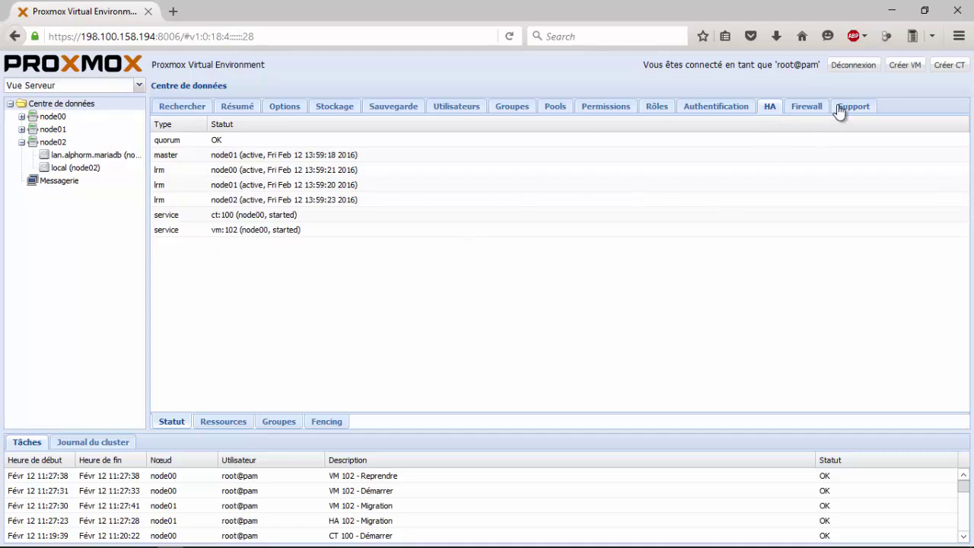
{"action": "left_click", "coordinate": [808, 106]}
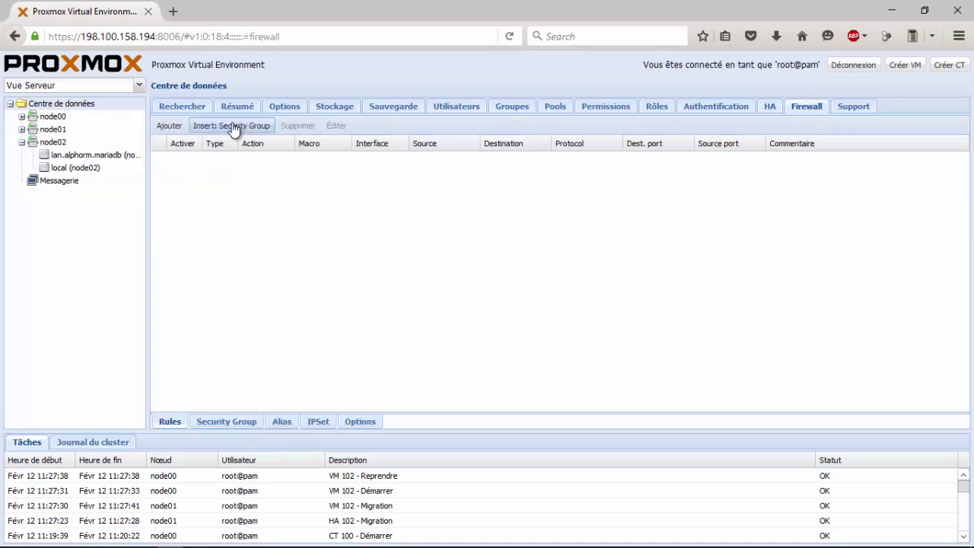
{"action": "left_click", "coordinate": [169, 131]}
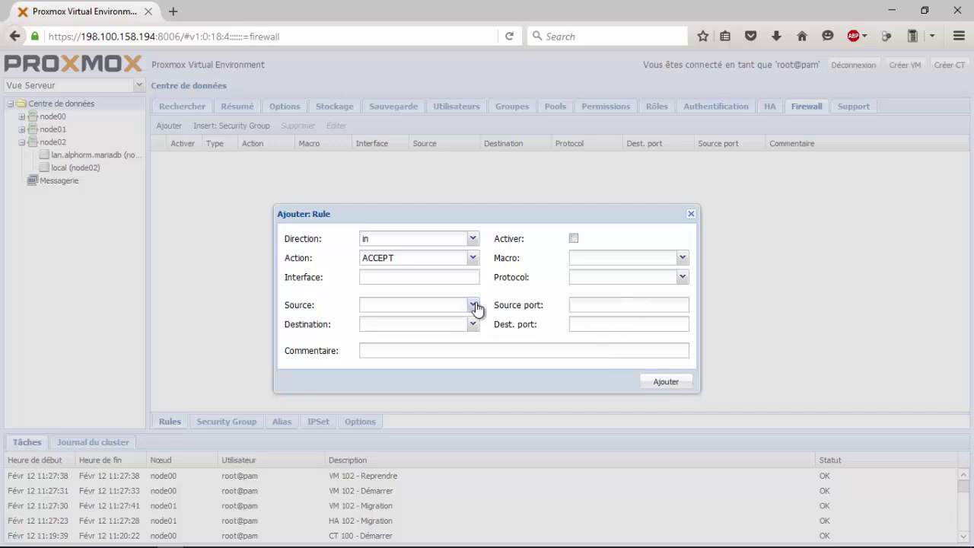
{"action": "left_click", "coordinate": [690, 216]}
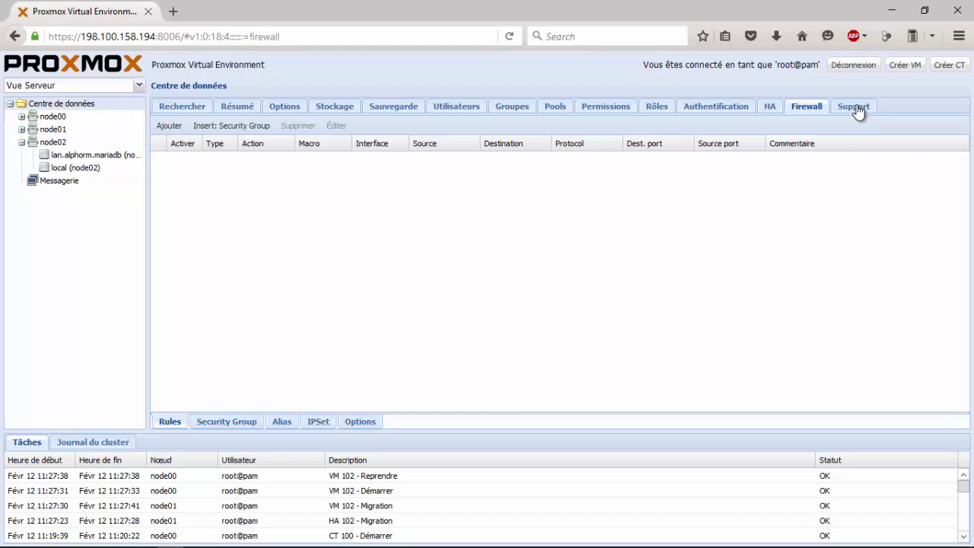
Check the datacenter's support subscription, and review node00's status summary and usage graphs with the task log pane shrunk.
{"action": "left_click", "coordinate": [855, 107]}
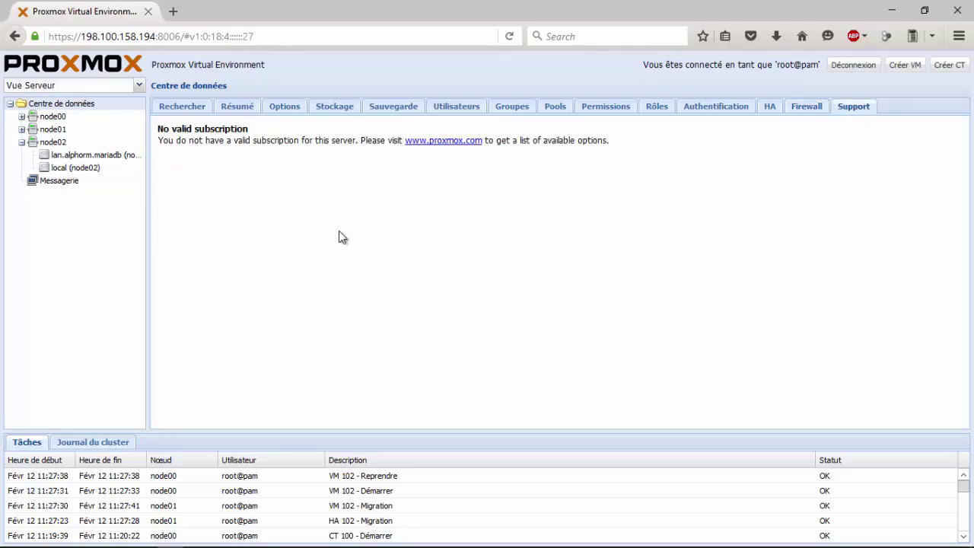
{"action": "left_click", "coordinate": [57, 120]}
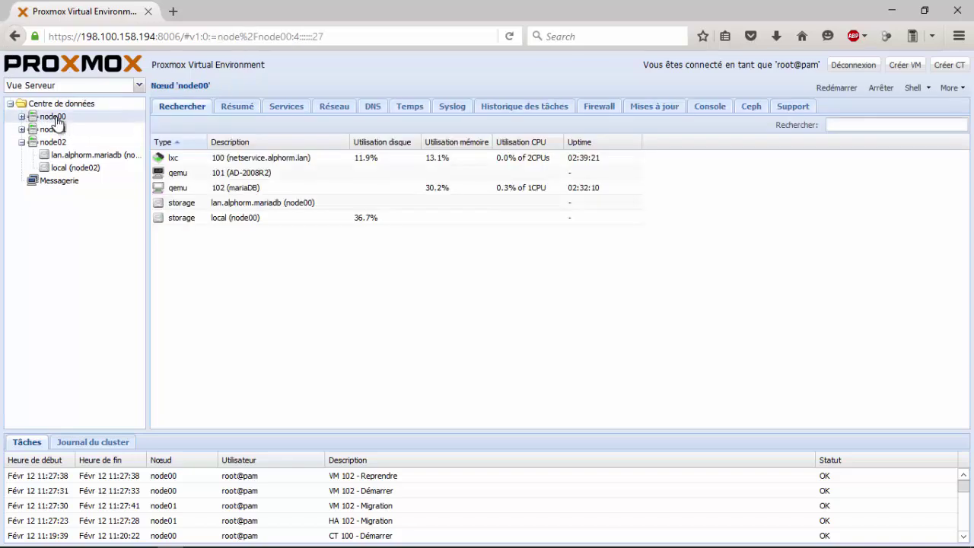
{"action": "left_click", "coordinate": [233, 112]}
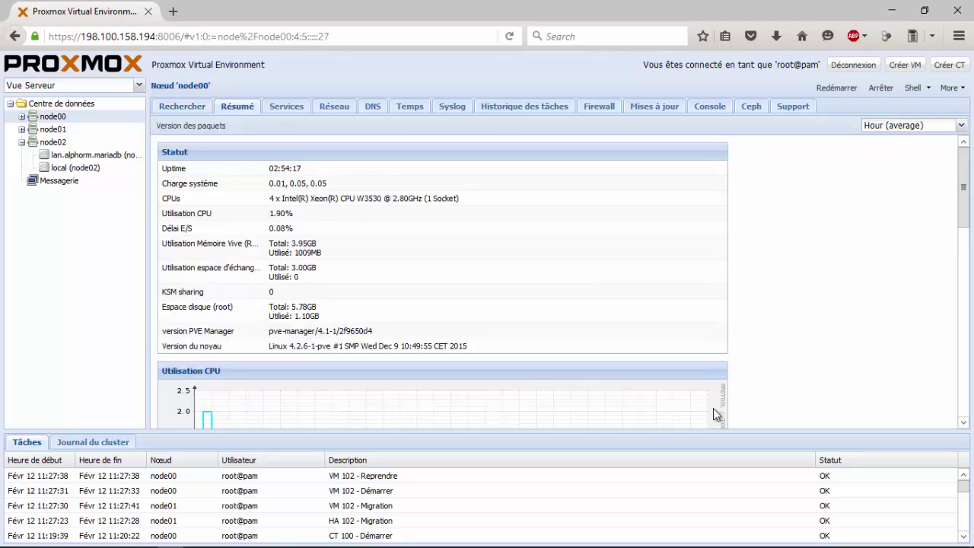
{"action": "left_click_drag", "start_coordinate": [908, 434], "coordinate": [913, 518]}
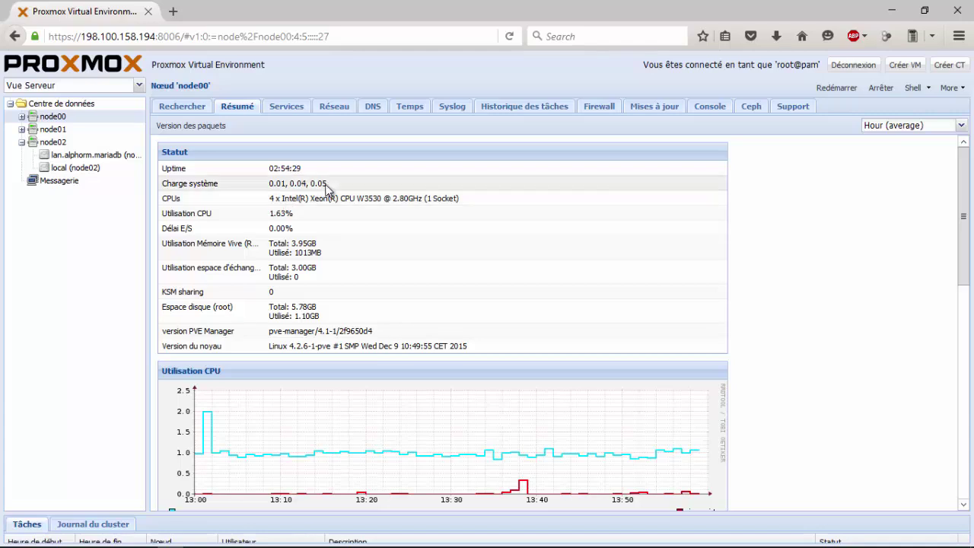
{"action": "scroll", "coordinate": [390, 211], "scroll_direction": "down", "scroll_amount": 2}
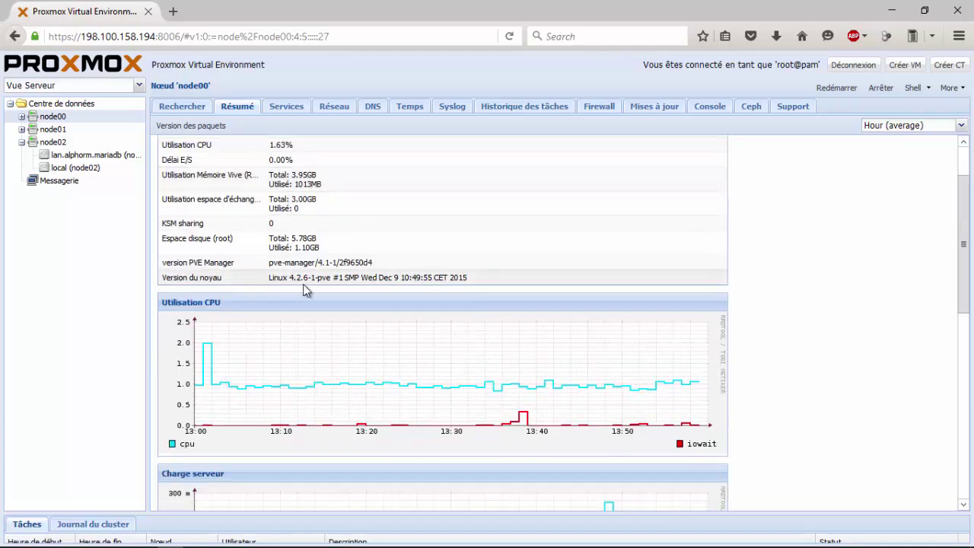
{"action": "scroll", "coordinate": [298, 247], "scroll_direction": "down", "scroll_amount": 3}
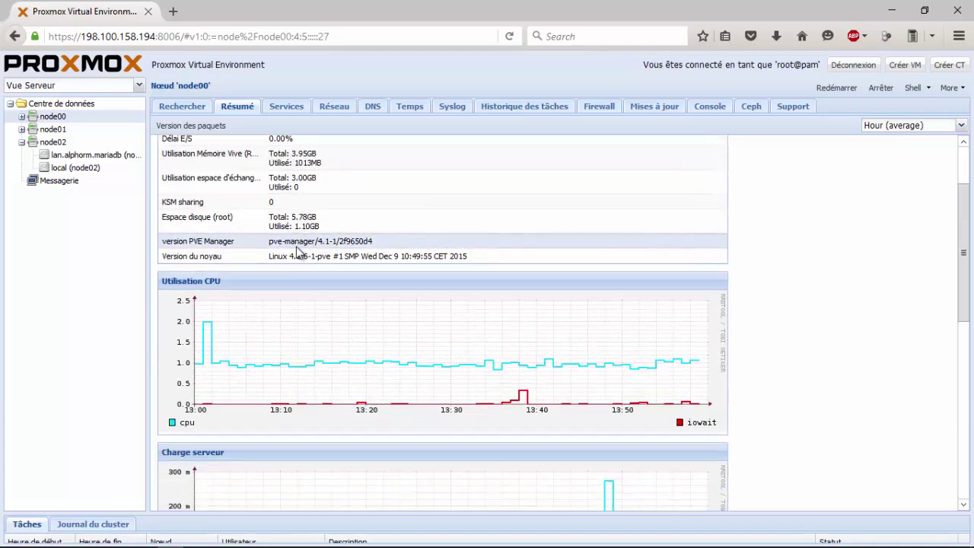
{"action": "scroll", "coordinate": [297, 244], "scroll_direction": "down", "scroll_amount": 1}
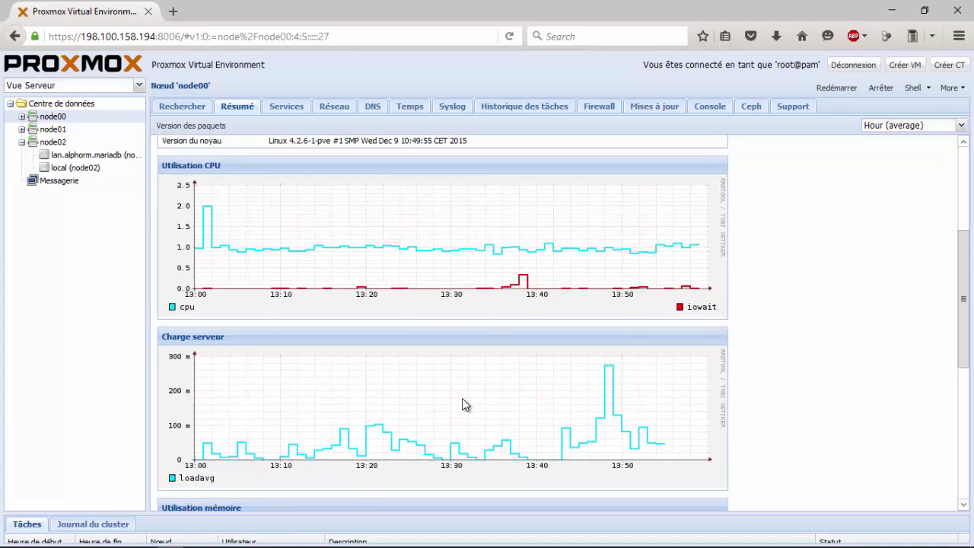
{"action": "scroll", "coordinate": [286, 201], "scroll_direction": "down", "scroll_amount": 5}
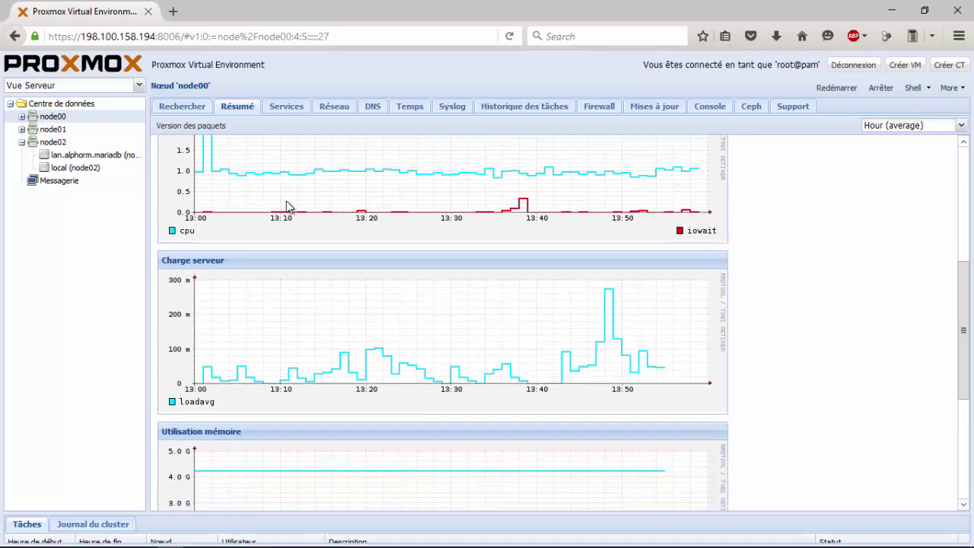
{"action": "scroll", "coordinate": [287, 201], "scroll_direction": "down", "scroll_amount": 3}
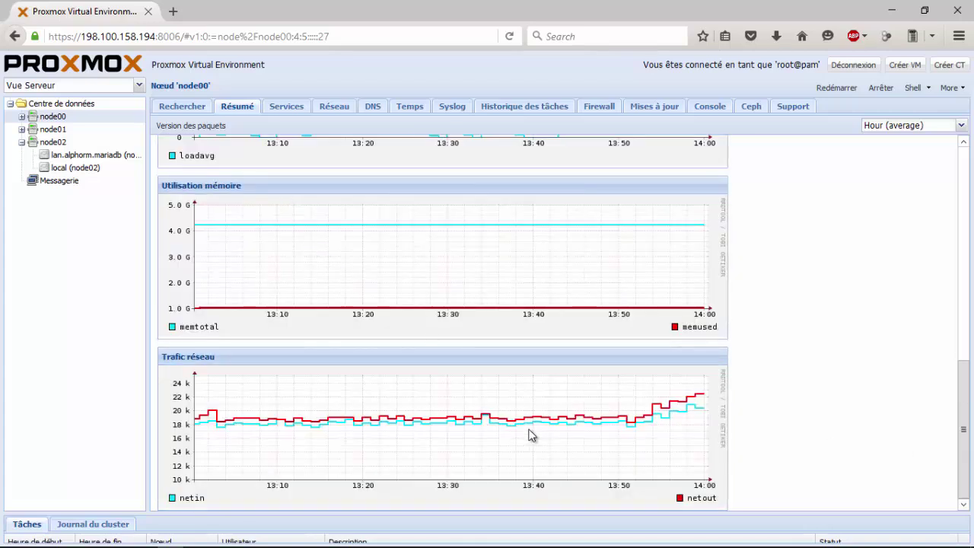
{"action": "left_click_drag", "start_coordinate": [966, 421], "coordinate": [948, 156]}
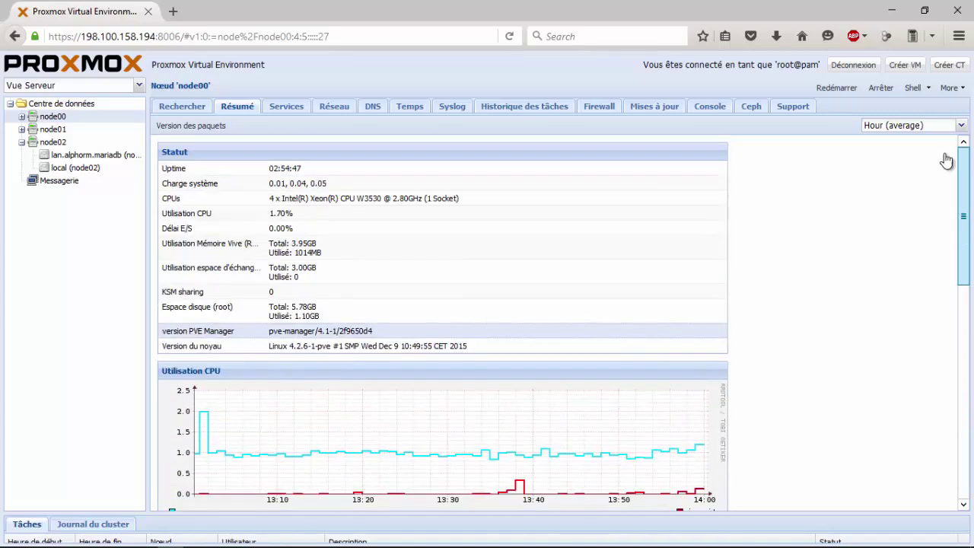
Review node00's services, network interfaces, DNS settings and time configuration.
{"action": "left_click", "coordinate": [294, 105]}
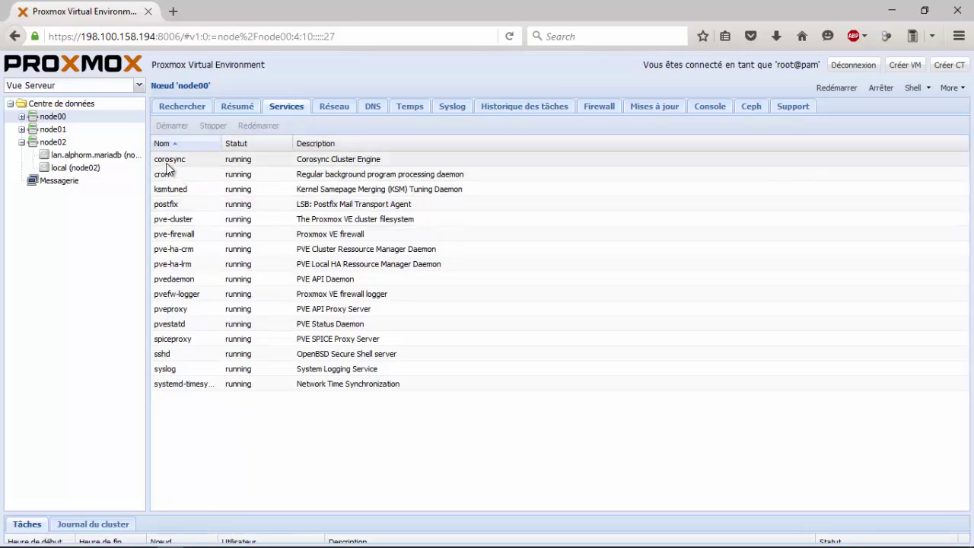
{"action": "left_click", "coordinate": [337, 108]}
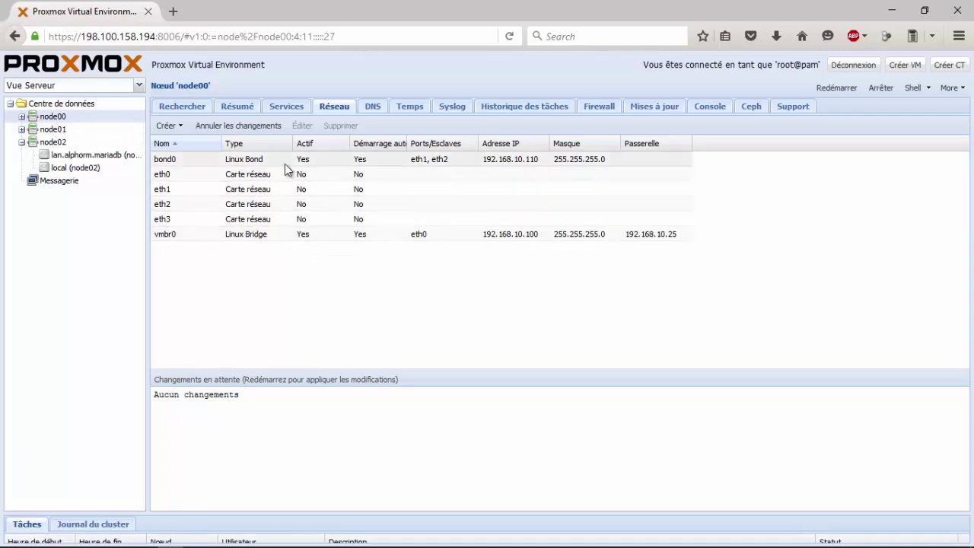
{"action": "left_click", "coordinate": [373, 108]}
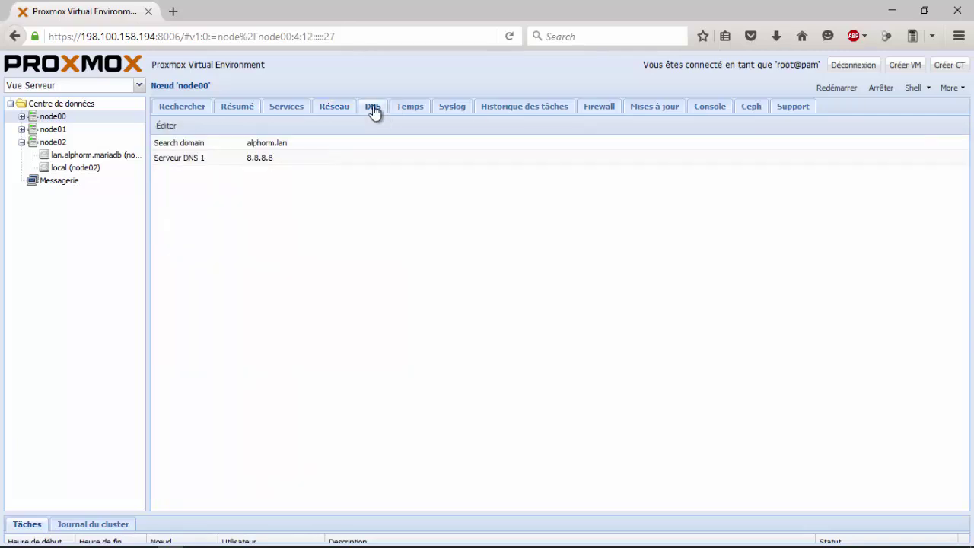
{"action": "left_click", "coordinate": [399, 111]}
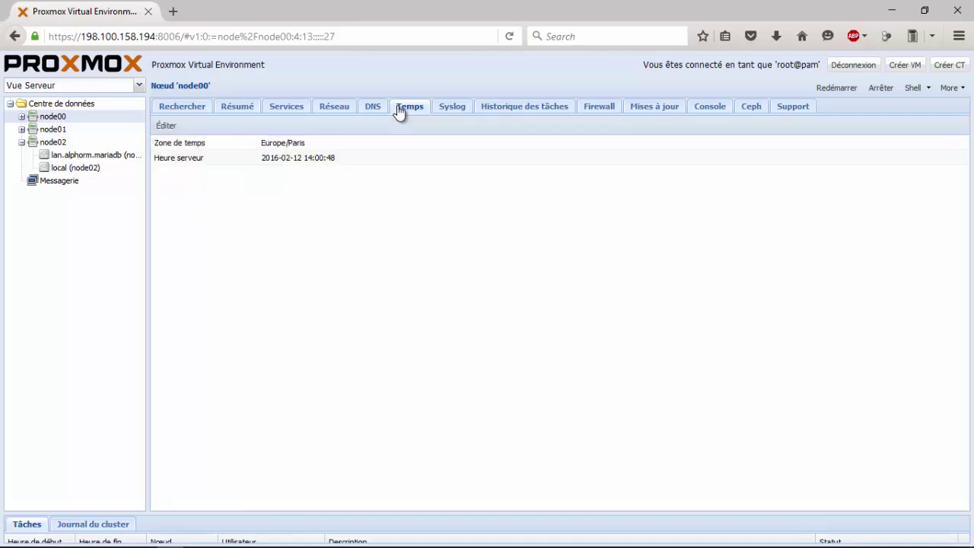
Read node00's system log and its task history, filtering the tasks to errors only.
{"action": "left_click", "coordinate": [457, 108]}
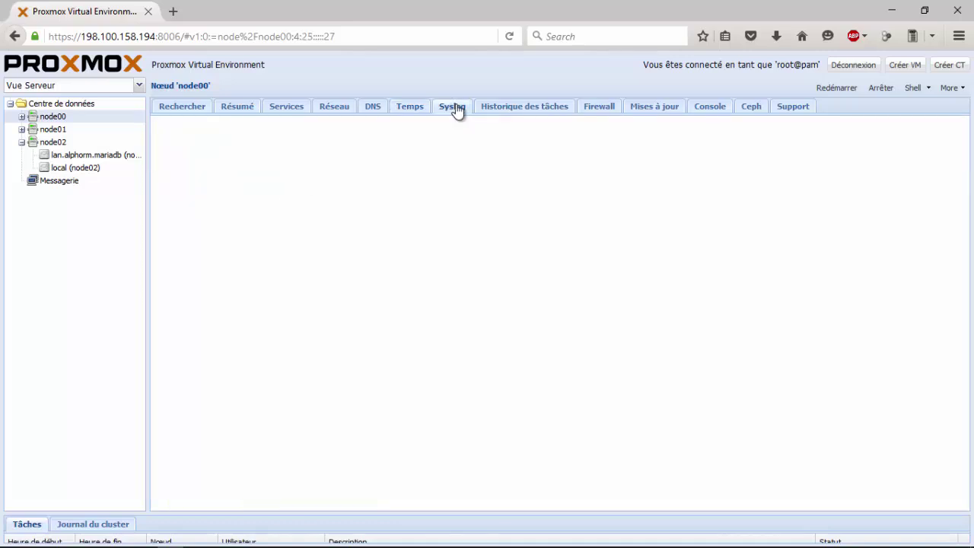
{"action": "scroll", "coordinate": [564, 267], "scroll_direction": "up", "scroll_amount": 3}
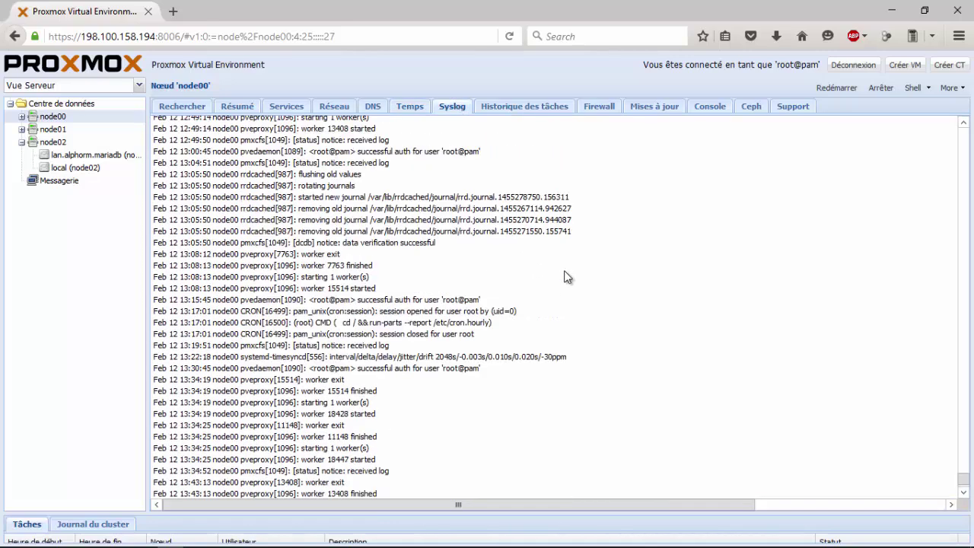
{"action": "left_click_drag", "start_coordinate": [961, 478], "coordinate": [969, 504]}
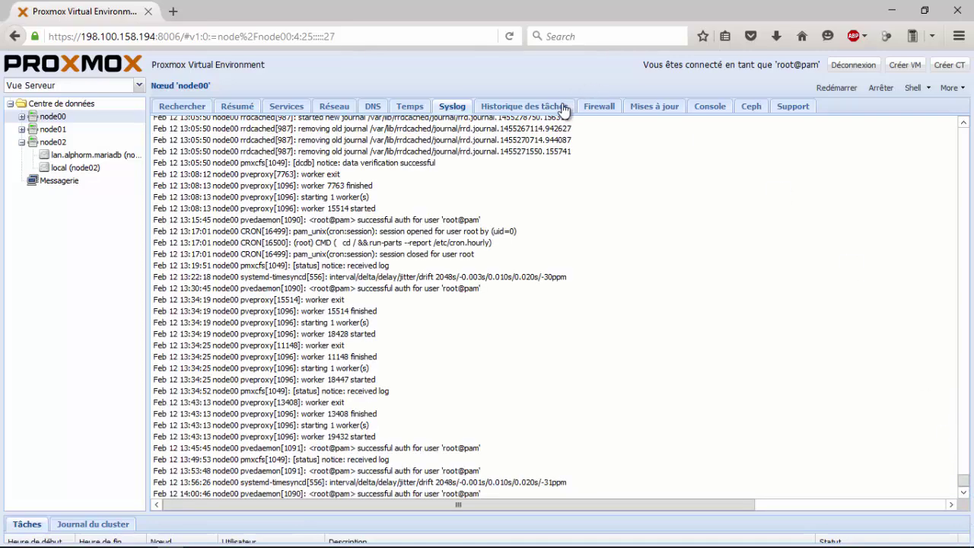
{"action": "left_click", "coordinate": [563, 107]}
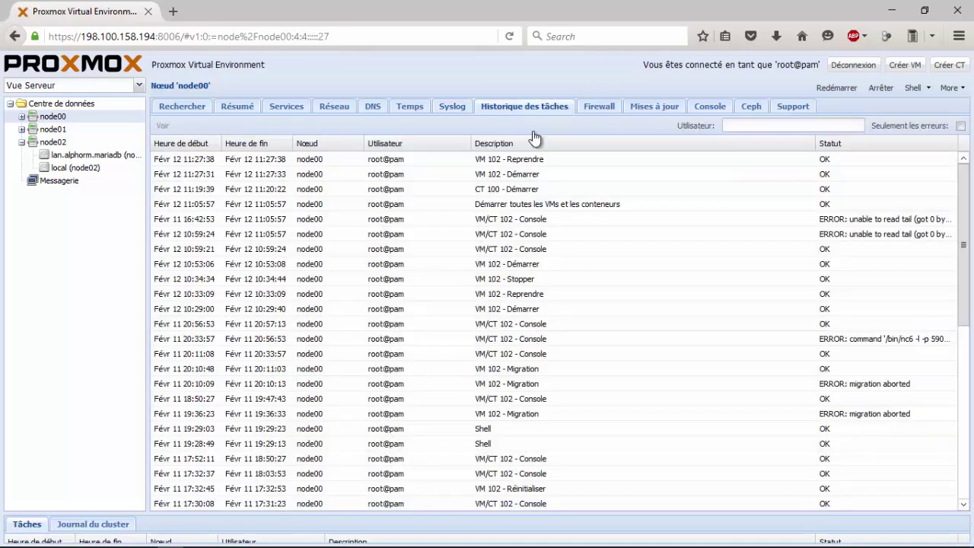
{"action": "scroll", "coordinate": [597, 298], "scroll_direction": "down", "scroll_amount": 5}
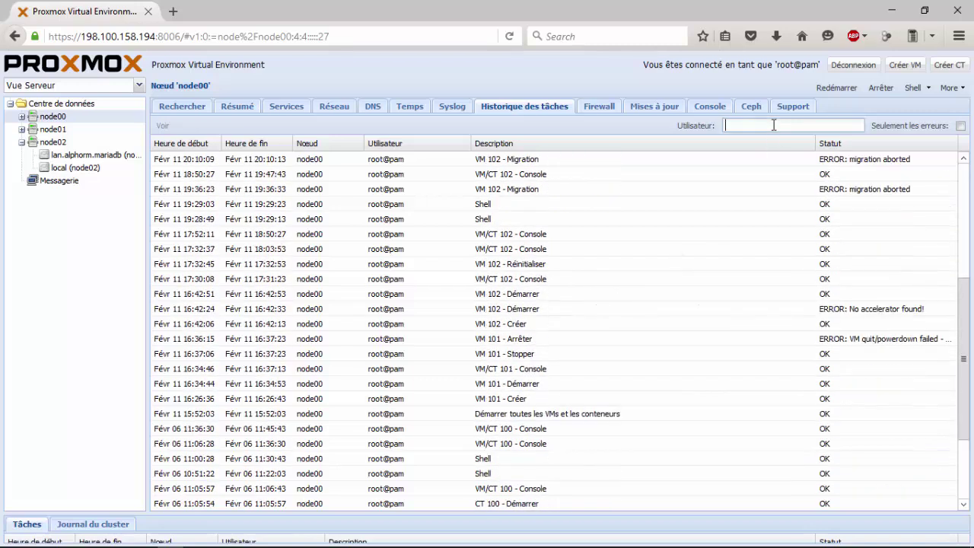
{"action": "left_click", "coordinate": [961, 126]}
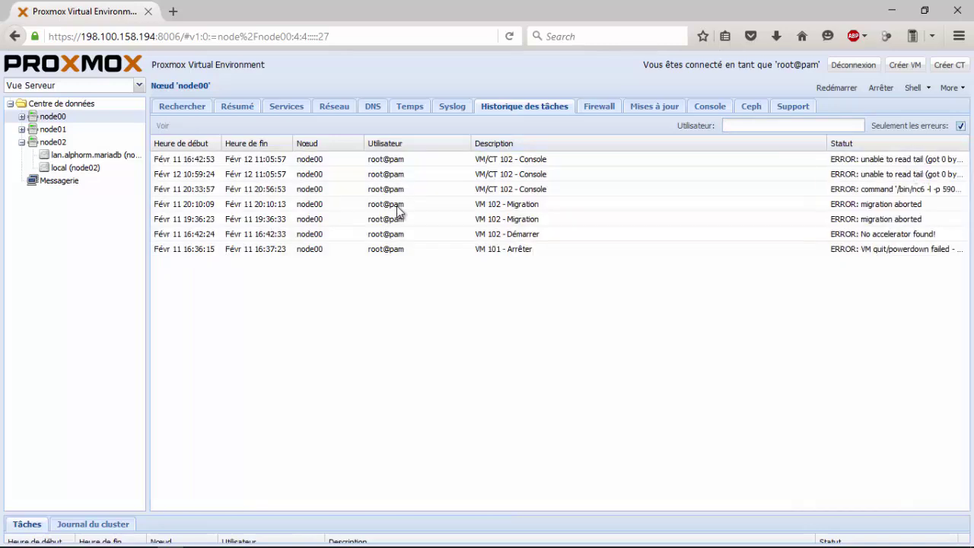
View node00's firewall rules, available updates, shell console and Ceph status.
{"action": "left_click", "coordinate": [603, 109]}
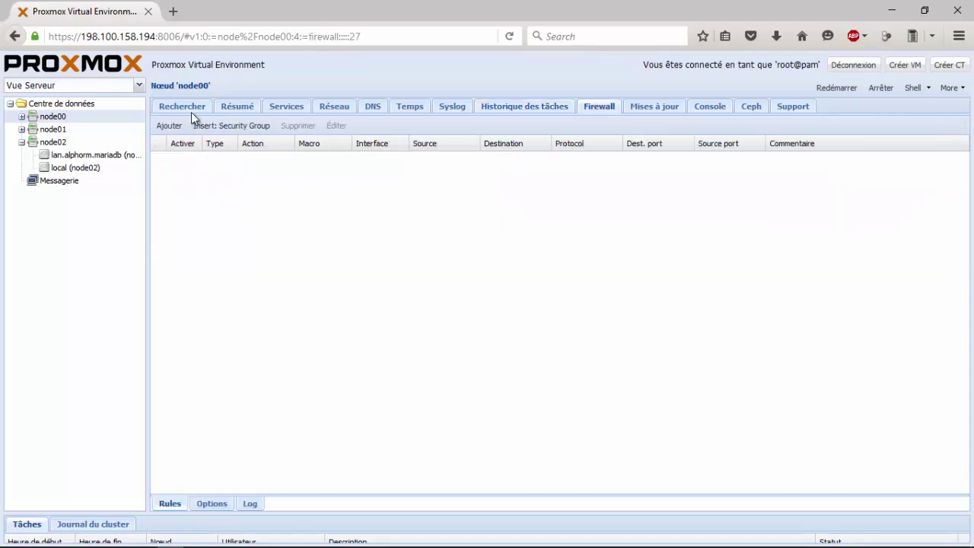
{"action": "left_click", "coordinate": [653, 109]}
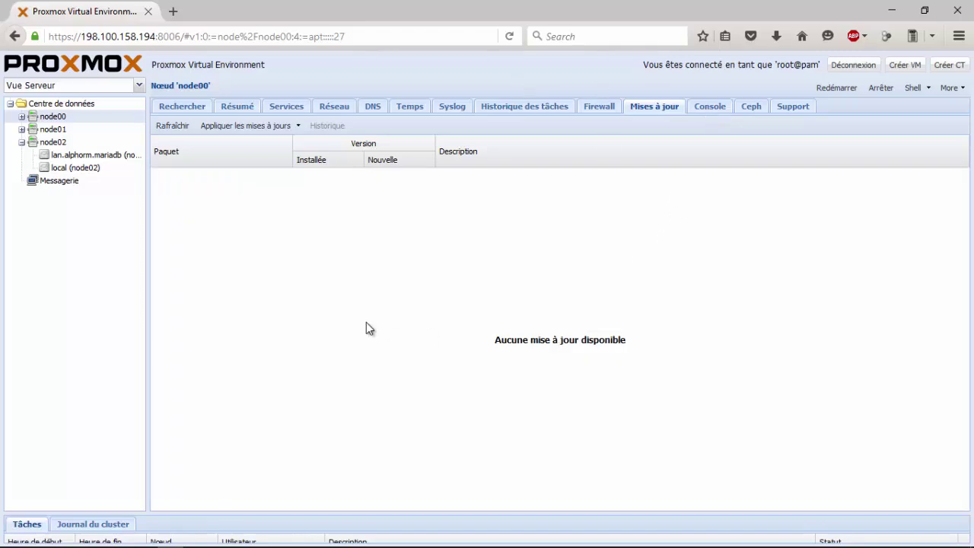
{"action": "left_click", "coordinate": [717, 111]}
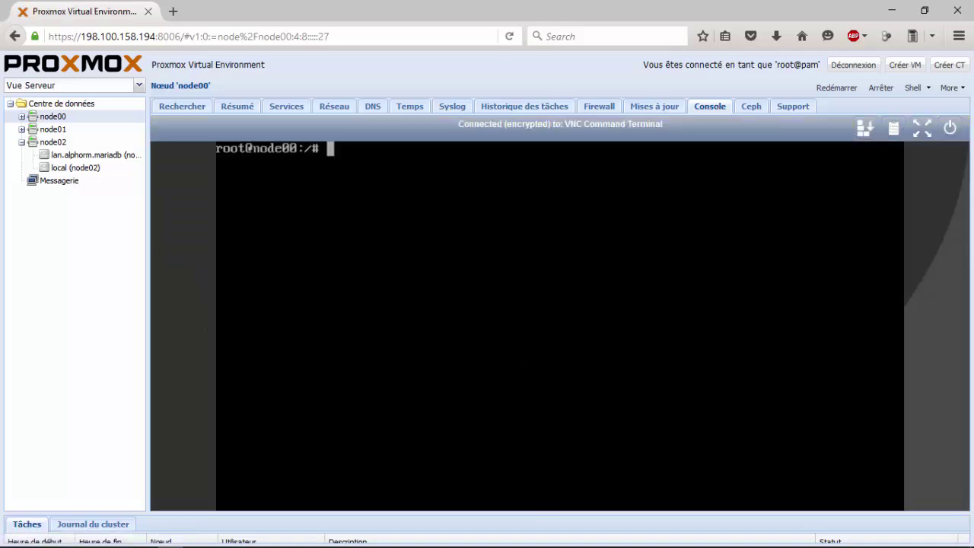
{"action": "left_click", "coordinate": [750, 108]}
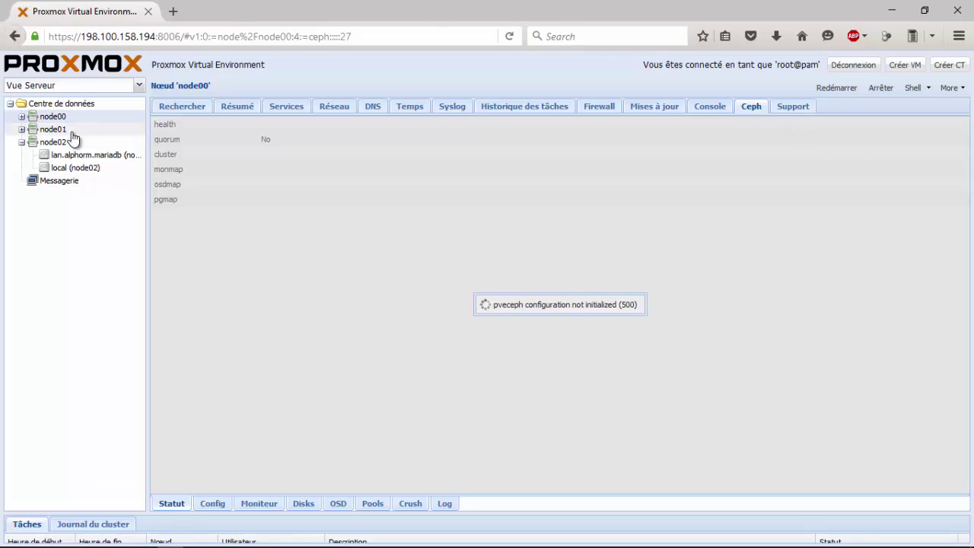
Expand node00 in the resource tree and view the datacenter's summary of cluster nodes.
{"action": "left_click", "coordinate": [22, 116]}
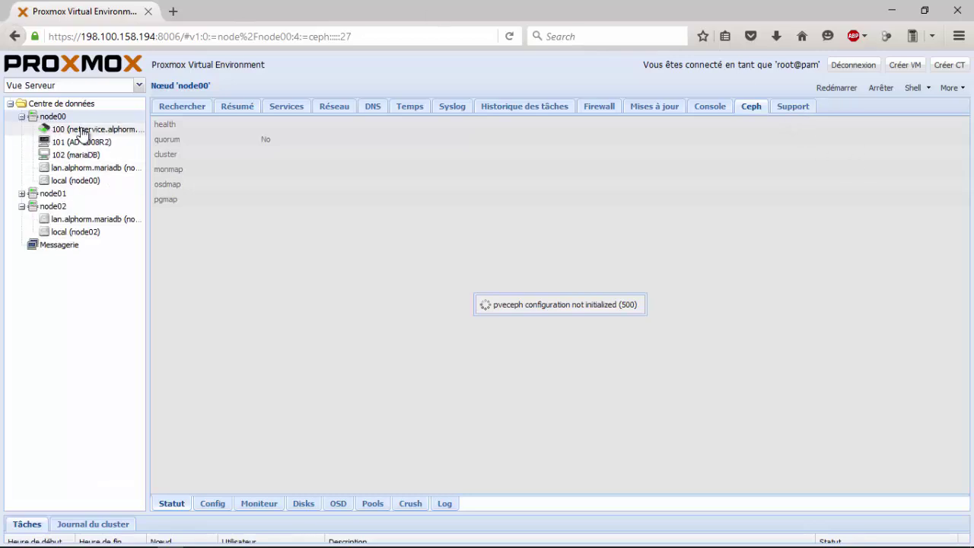
{"action": "left_click", "coordinate": [69, 104]}
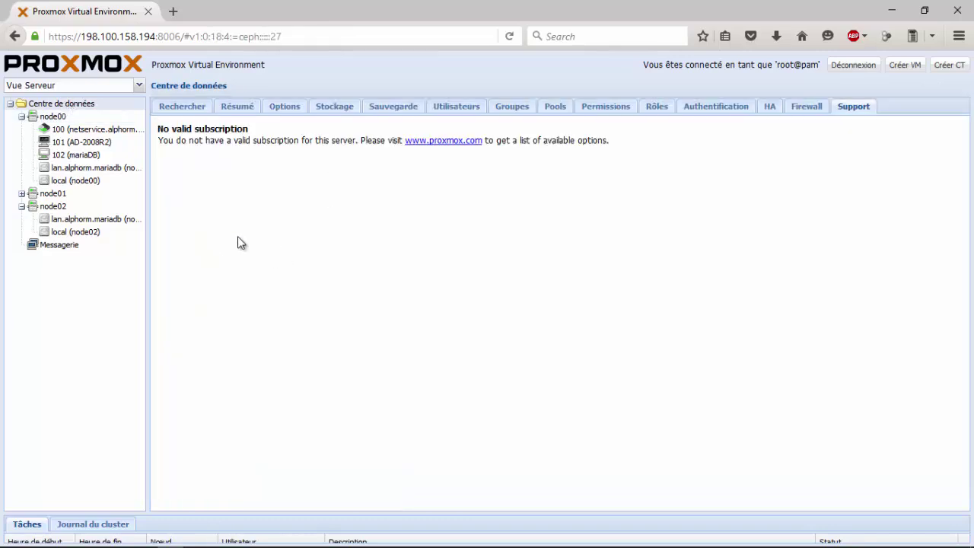
{"action": "left_click", "coordinate": [237, 107]}
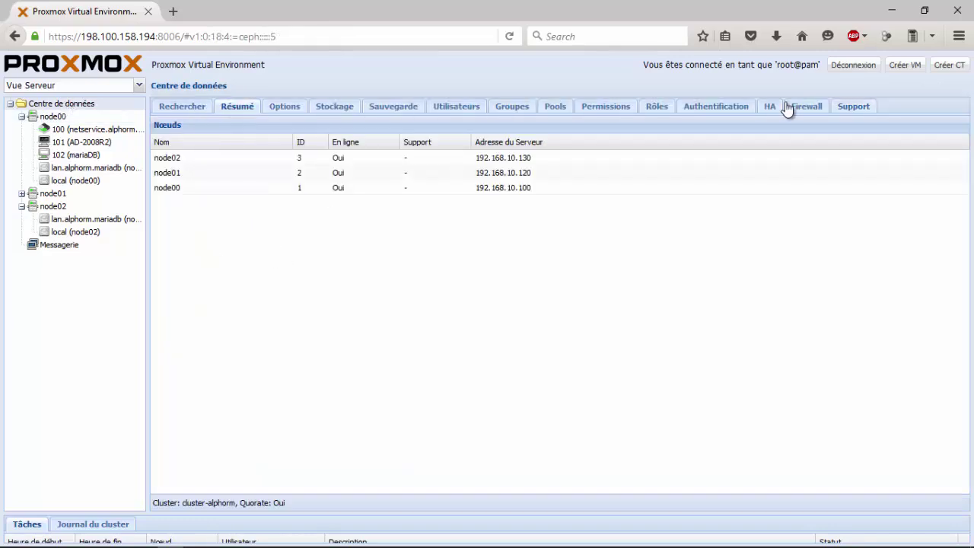
Review the snapshots, backups, options, network and resources of container 100 (netservice.alphorm.lan).
{"action": "left_click", "coordinate": [79, 131]}
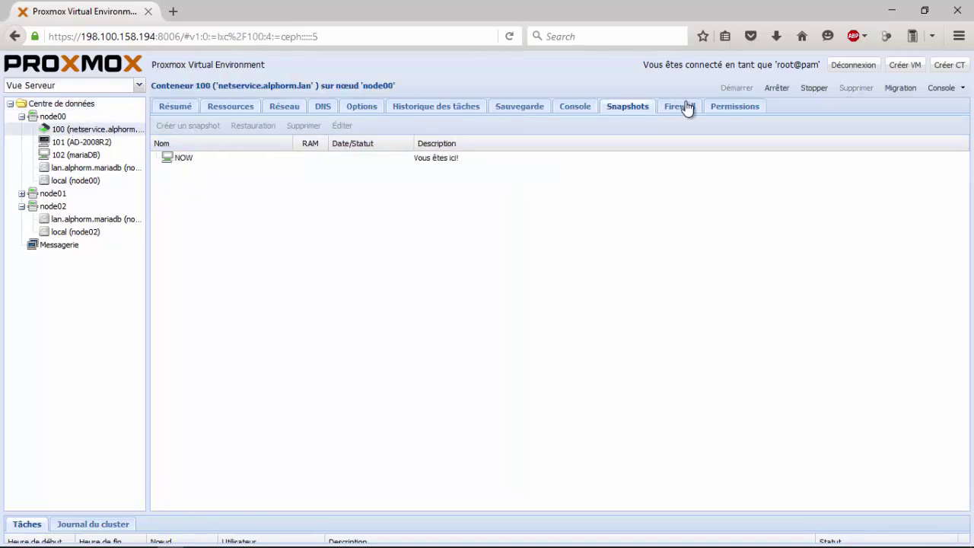
{"action": "left_click", "coordinate": [527, 108]}
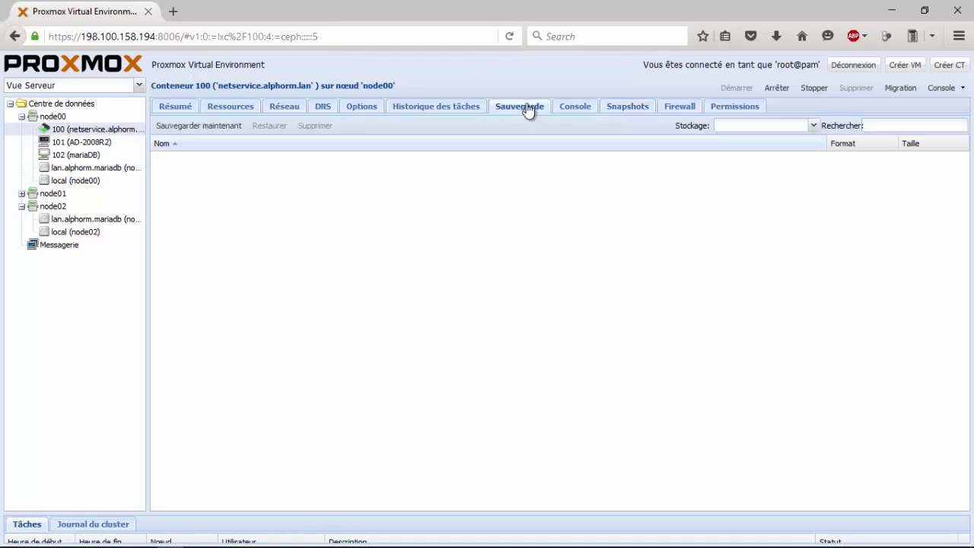
{"action": "left_click", "coordinate": [362, 109]}
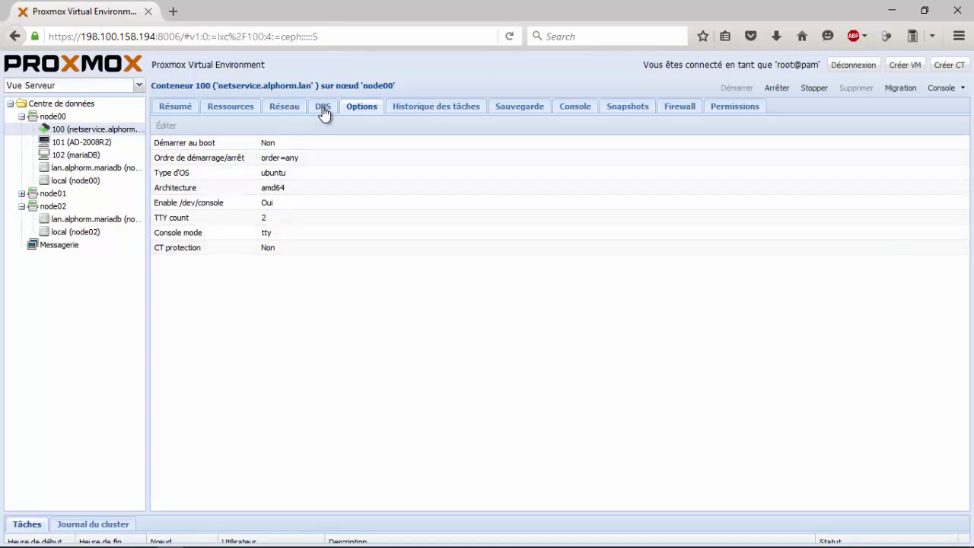
{"action": "left_click", "coordinate": [276, 109]}
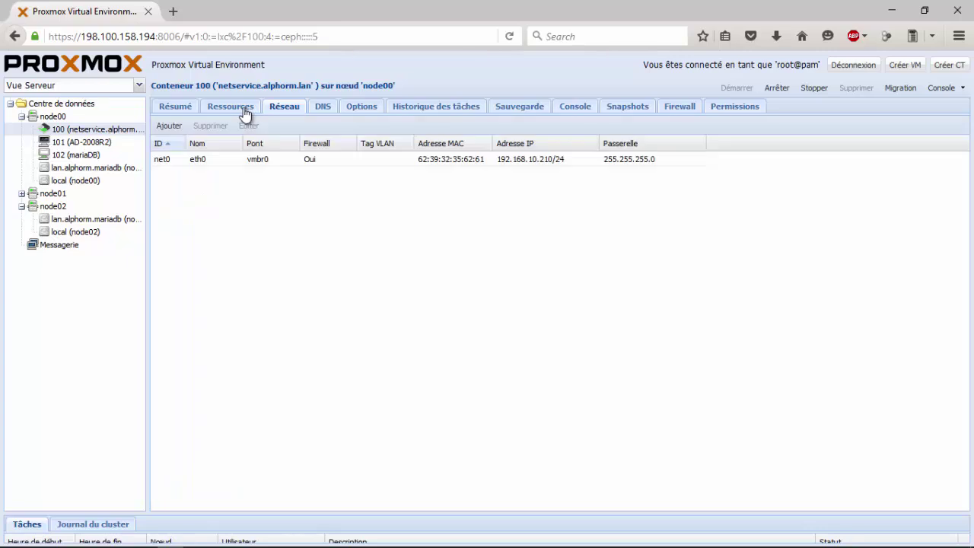
{"action": "left_click", "coordinate": [244, 108]}
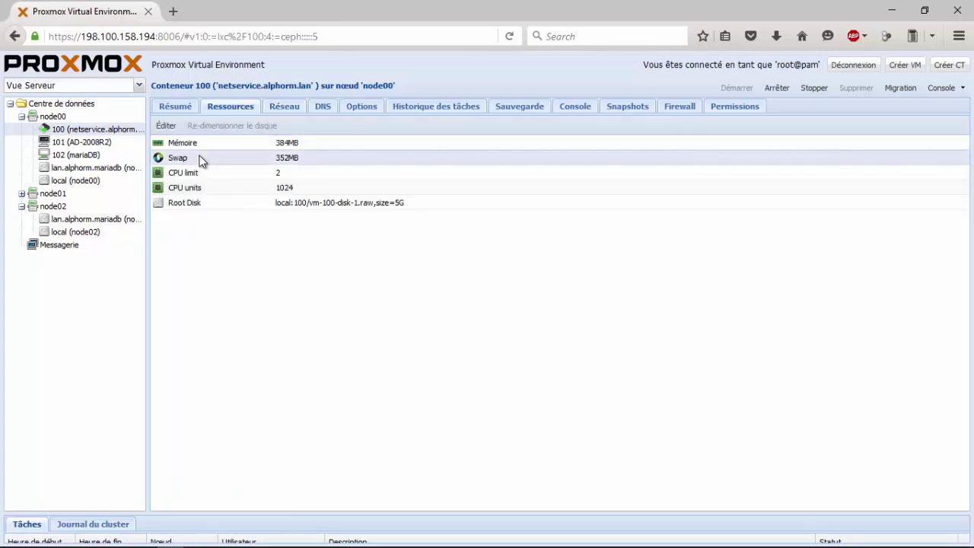
Examine container 100's status summary and its CPU, memory and network traffic graphs.
{"action": "left_click", "coordinate": [169, 109]}
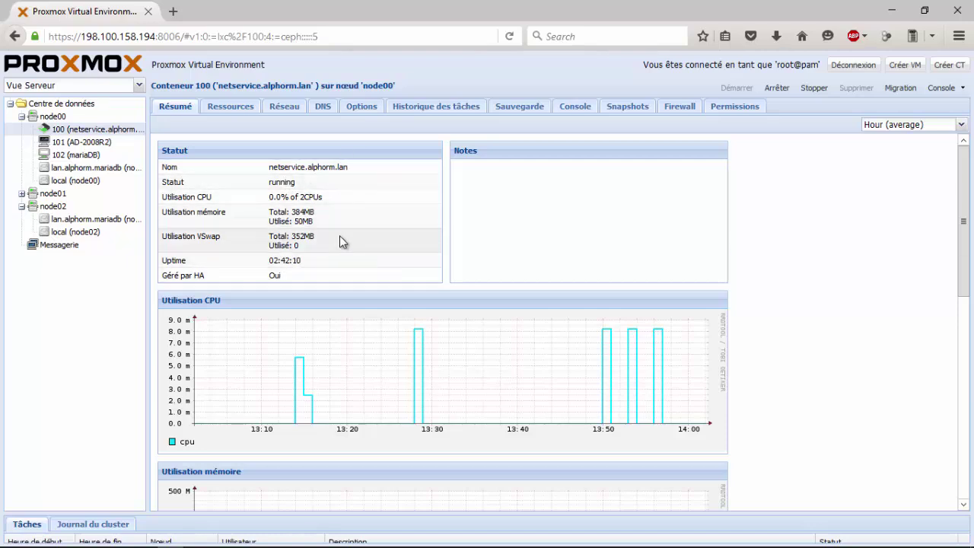
{"action": "scroll", "coordinate": [340, 237], "scroll_direction": "down", "scroll_amount": 5}
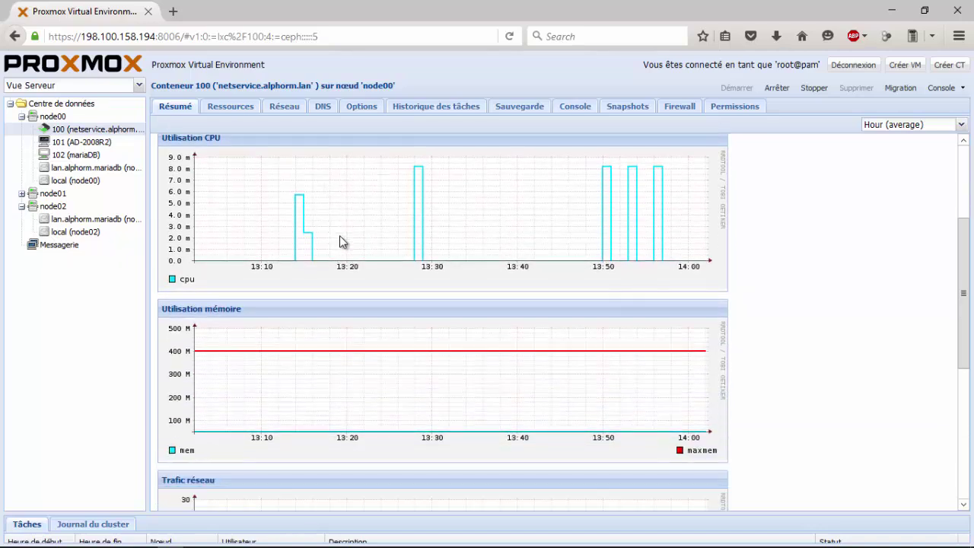
{"action": "scroll", "coordinate": [339, 236], "scroll_direction": "down", "scroll_amount": 3}
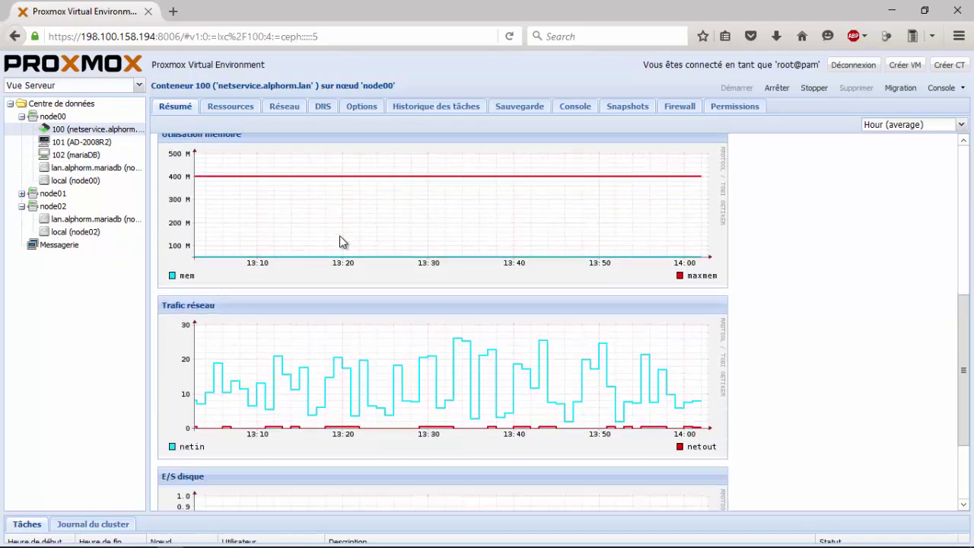
Check container 100's disk I/O graph and return to its status summary.
{"action": "scroll", "coordinate": [340, 241], "scroll_direction": "down", "scroll_amount": 2}
{"action": "scroll", "coordinate": [340, 241], "scroll_direction": "up", "scroll_amount": 10}
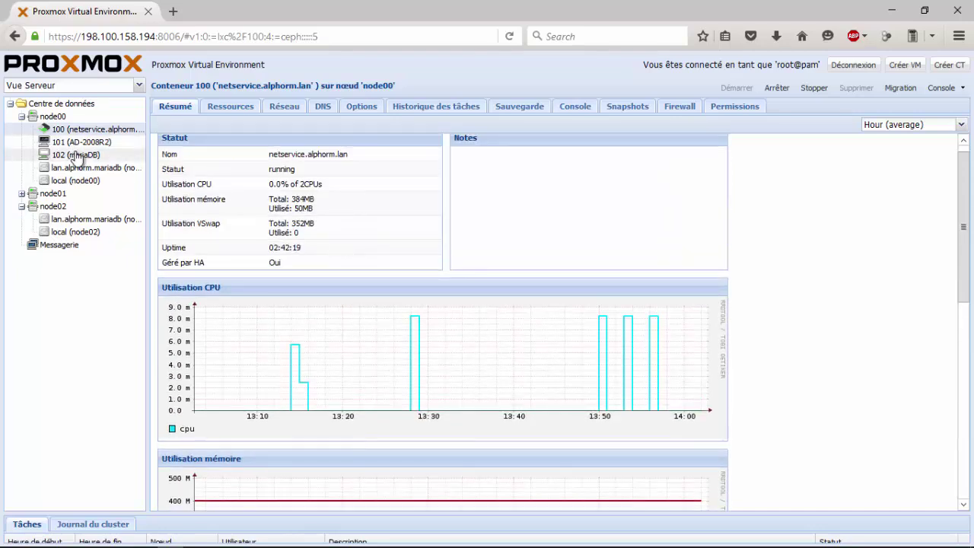
Review the summary, hardware, options, monitor, backups and snapshots of virtual machine 102 (mariaDB).
{"action": "left_click", "coordinate": [77, 155]}
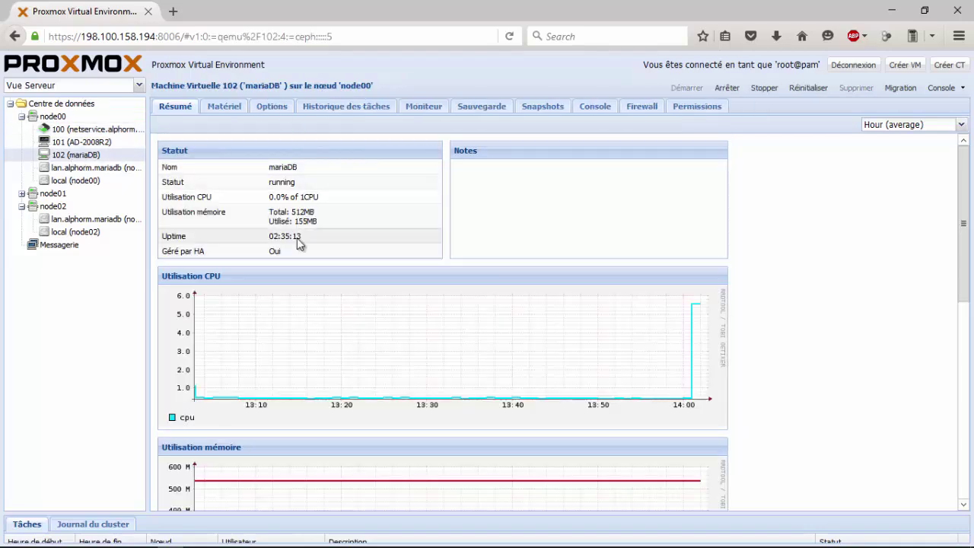
{"action": "left_click", "coordinate": [239, 112]}
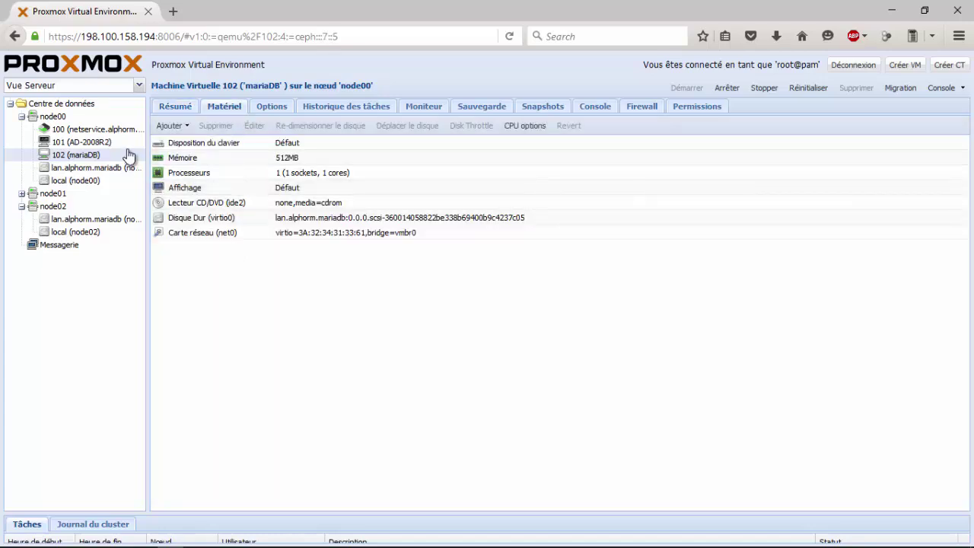
{"action": "left_click", "coordinate": [289, 110]}
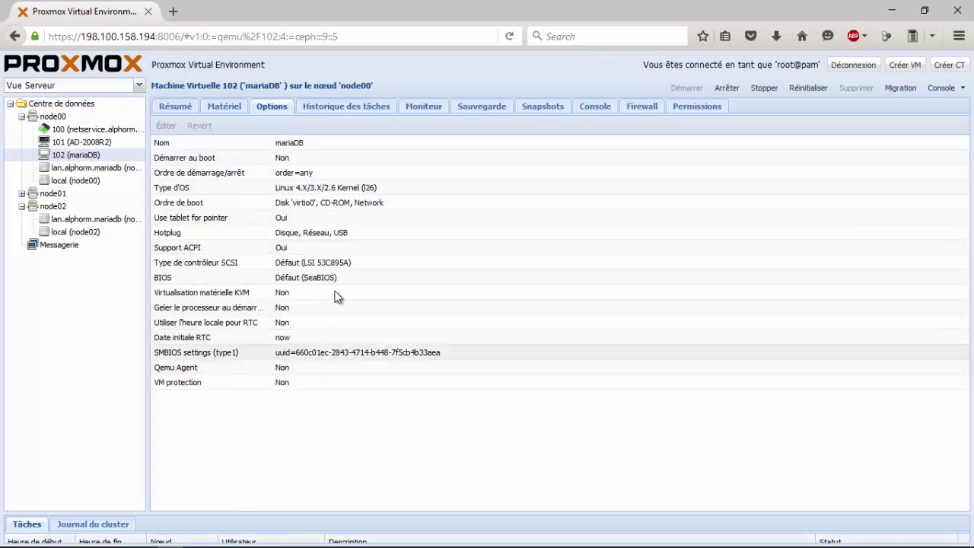
{"action": "left_click", "coordinate": [426, 108]}
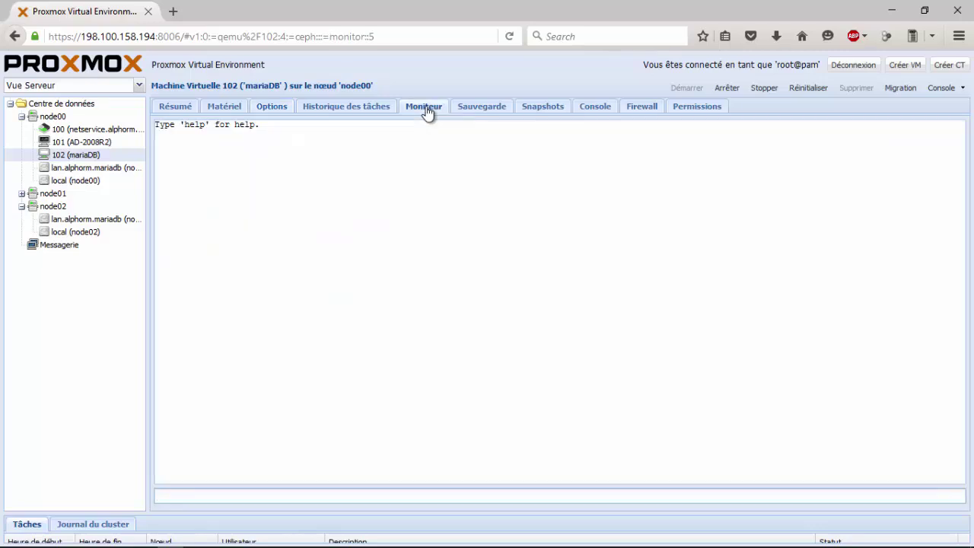
{"action": "left_click", "coordinate": [494, 112]}
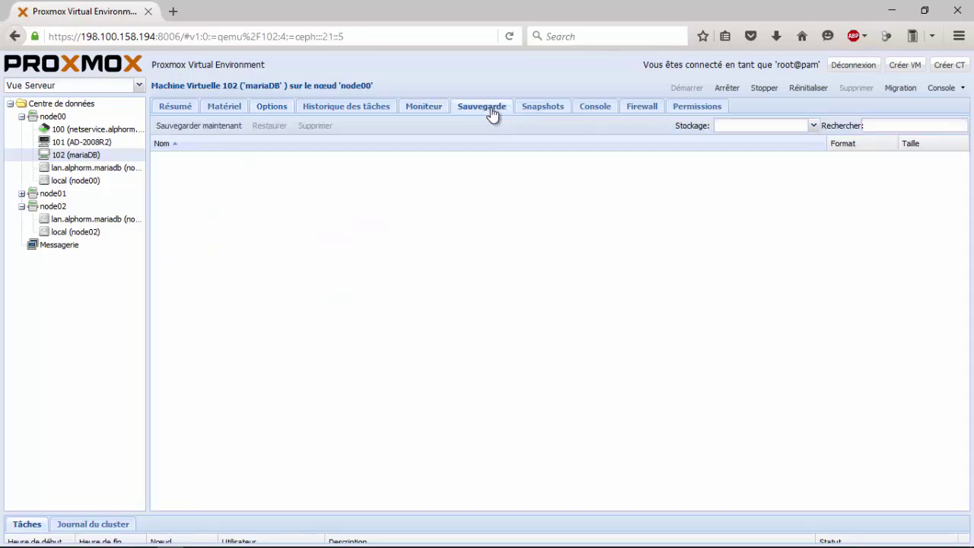
{"action": "left_click", "coordinate": [533, 110]}
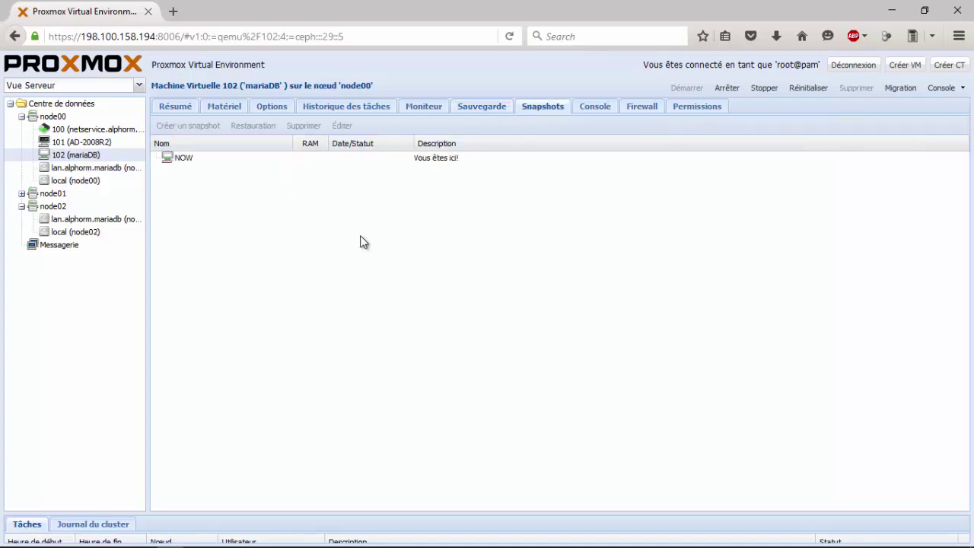
Enlarge the log area and look through the list of recent cluster tasks, selecting the node00 Shell task.
{"action": "left_click_drag", "start_coordinate": [471, 514], "coordinate": [469, 351]}
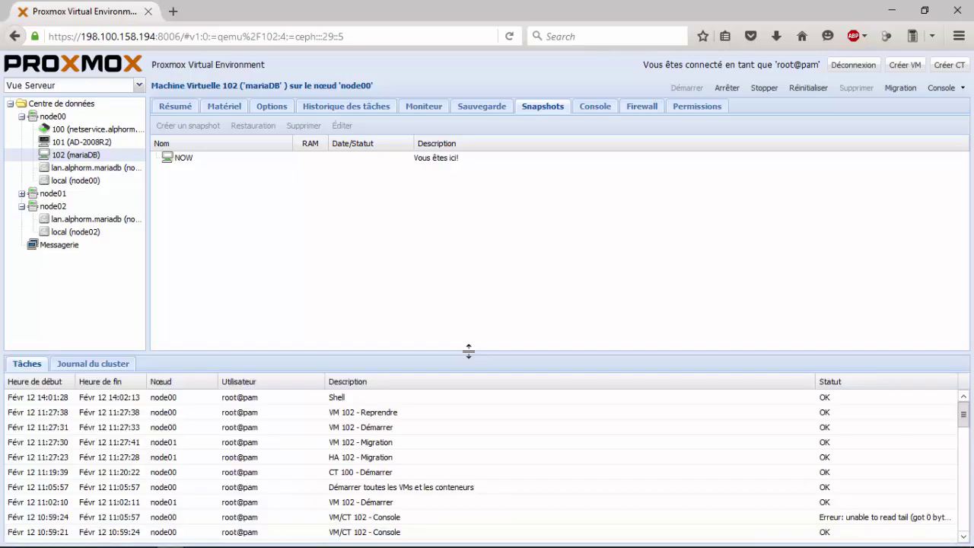
{"action": "scroll", "coordinate": [282, 422], "scroll_direction": "down", "scroll_amount": 1}
{"action": "scroll", "coordinate": [282, 421], "scroll_direction": "down", "scroll_amount": 2}
{"action": "scroll", "coordinate": [283, 420], "scroll_direction": "up", "scroll_amount": 3}
{"action": "left_click", "coordinate": [303, 399]}
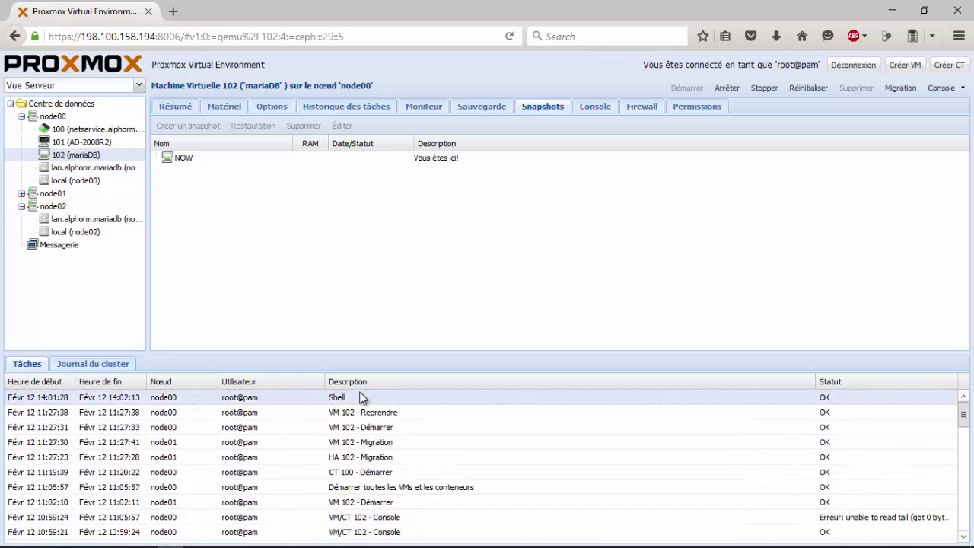
Browse the cluster log's entries and expand node01 in the resource tree.
{"action": "left_click", "coordinate": [100, 366]}
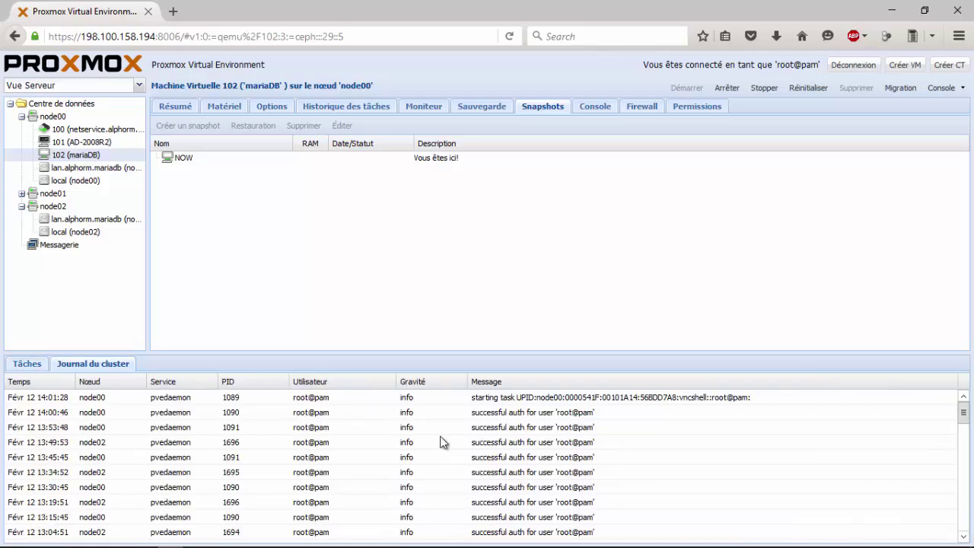
{"action": "scroll", "coordinate": [442, 442], "scroll_direction": "down", "scroll_amount": 4}
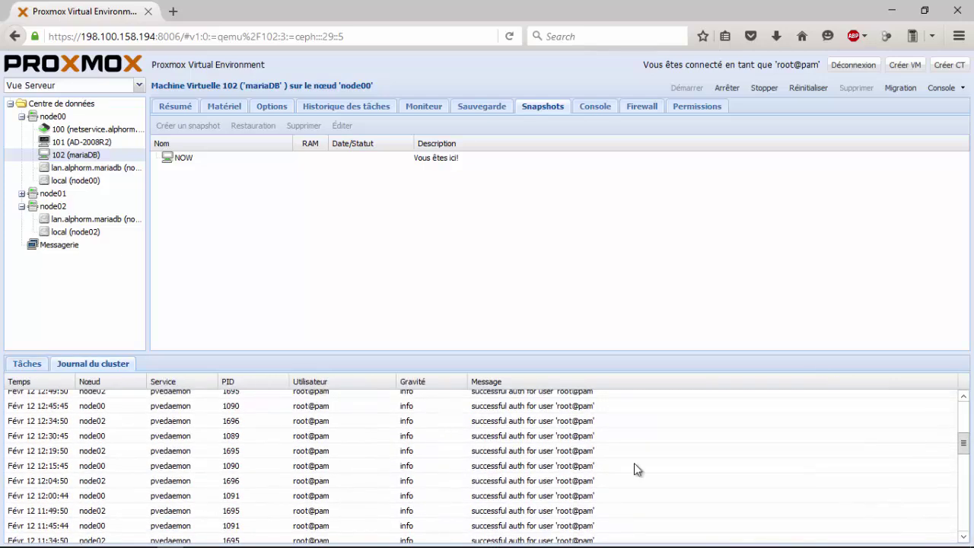
{"action": "left_click_drag", "start_coordinate": [962, 445], "coordinate": [966, 411]}
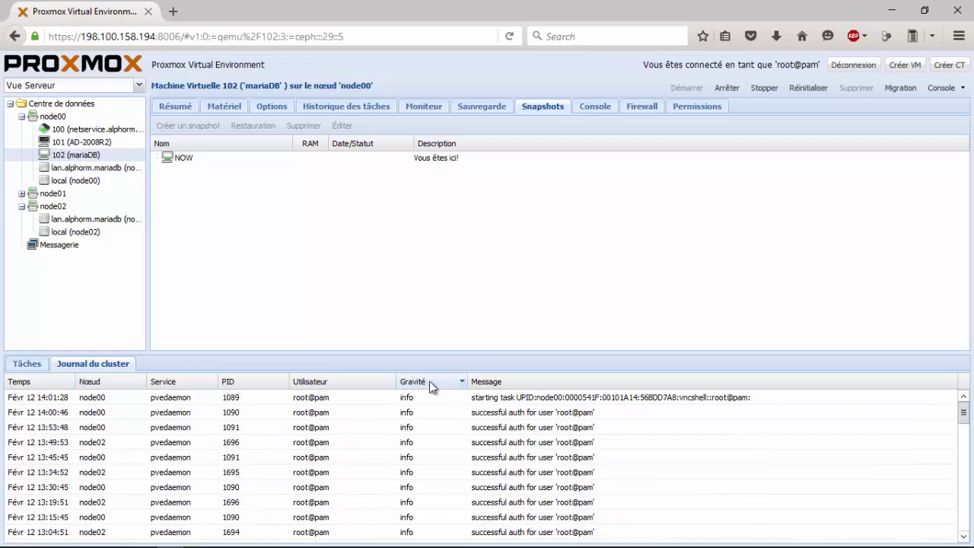
{"action": "left_click", "coordinate": [22, 193]}
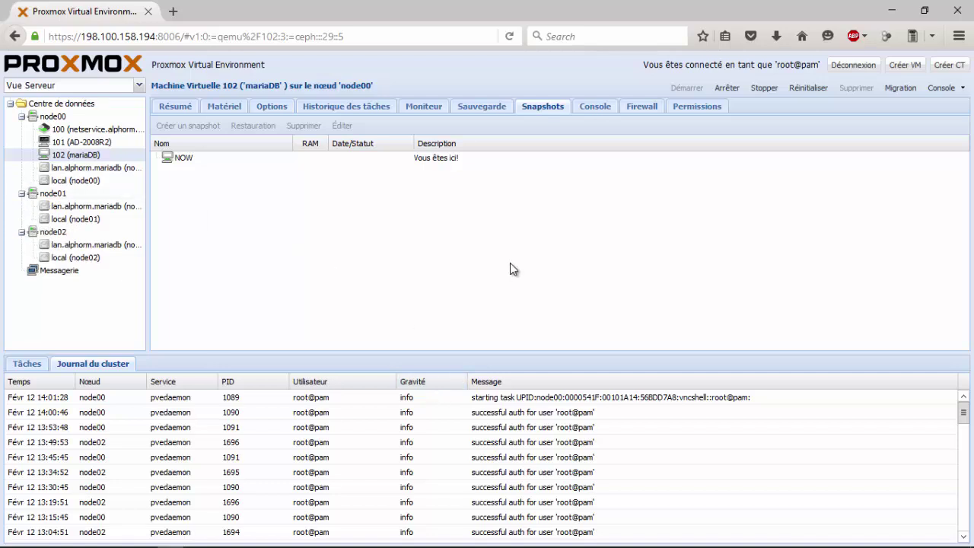